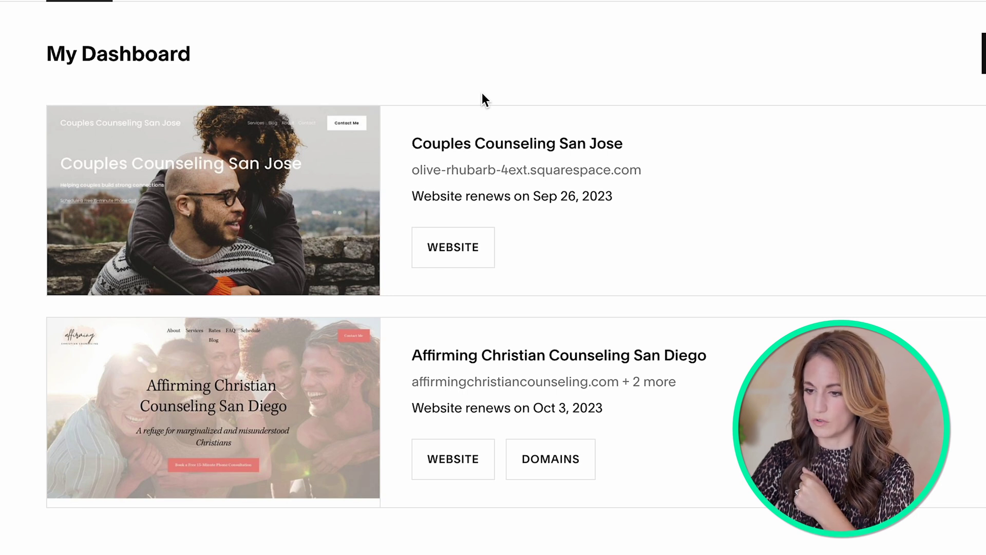
# Step: Open the Couples Counseling San Jose home page in edit mode and select the whole About paragraph
pyautogui.click(529, 150)
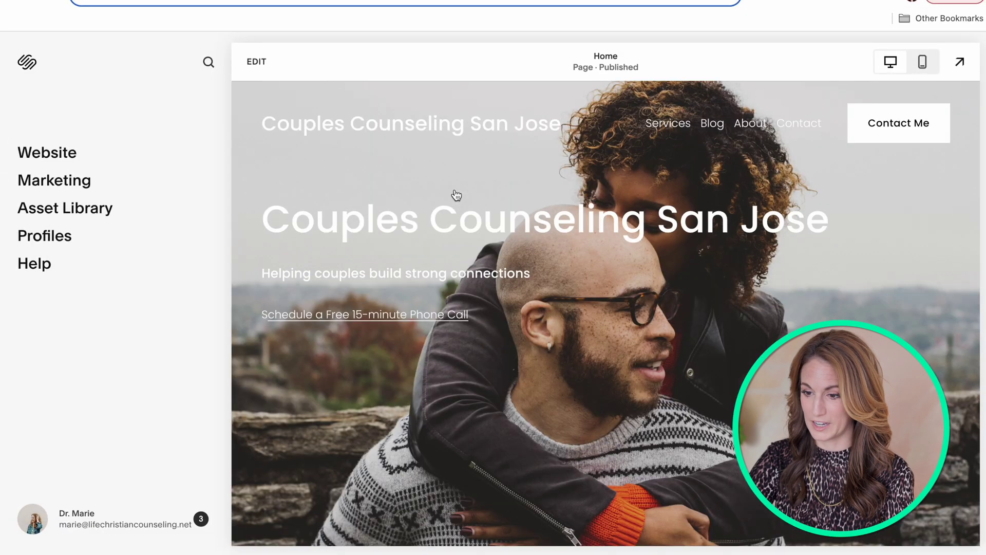
pyautogui.click(257, 62)
pyautogui.scroll(-10, 502, 158)
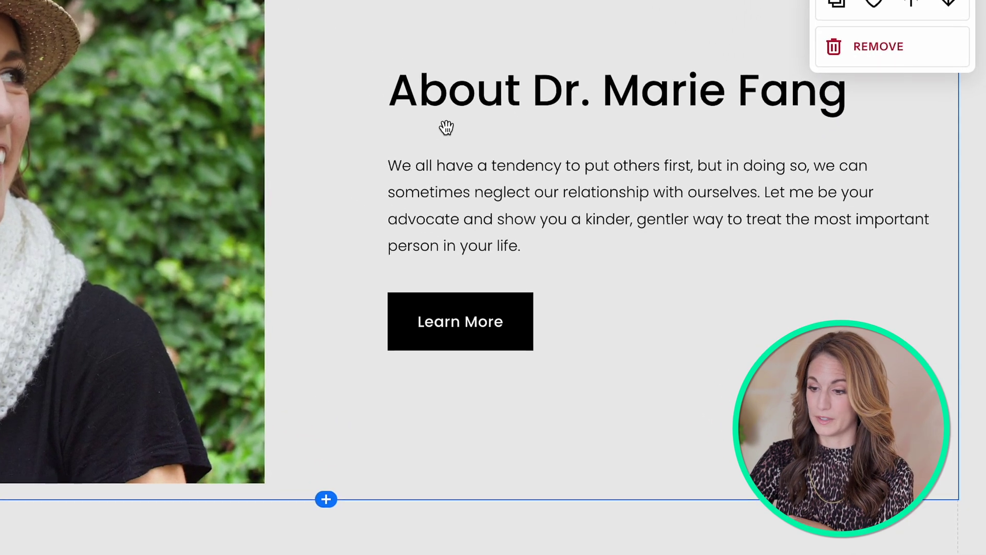
pyautogui.click(460, 165)
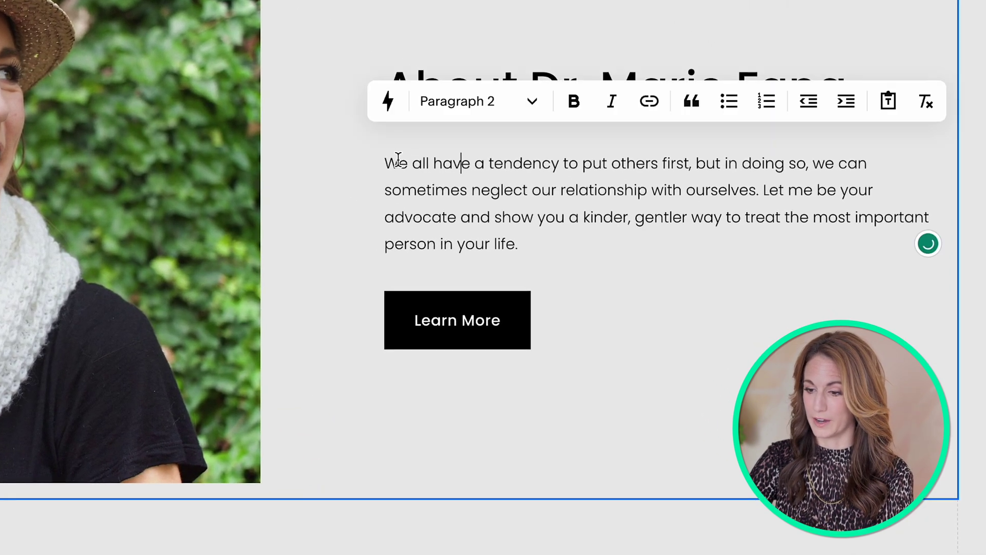
pyautogui.moveTo(388, 163); pyautogui.dragTo(578, 249)
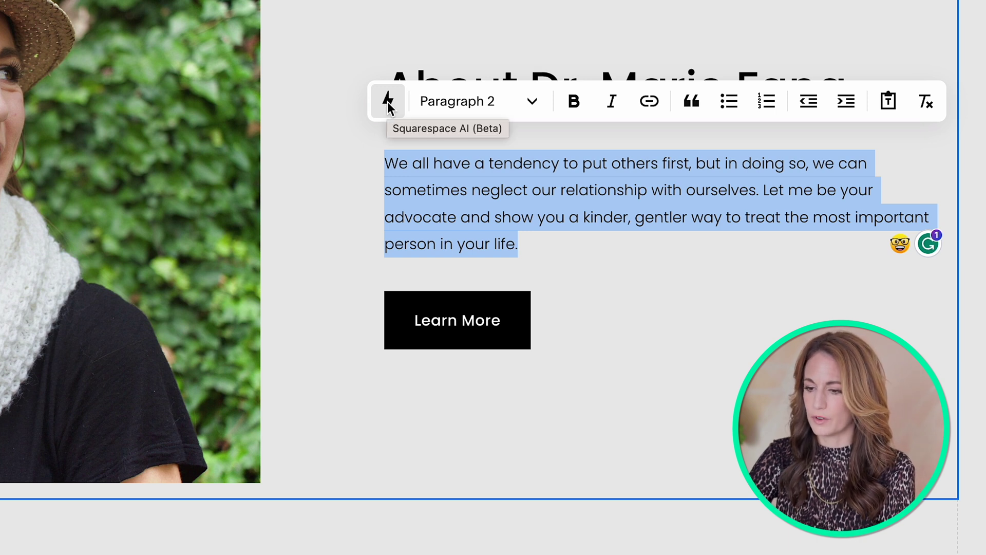
pyautogui.click(389, 105)
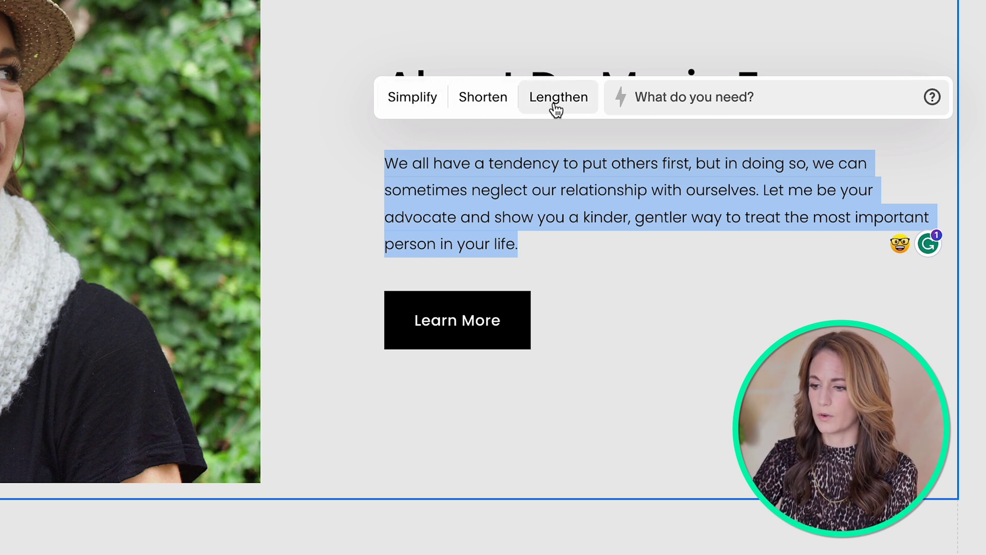
pyautogui.click(730, 95)
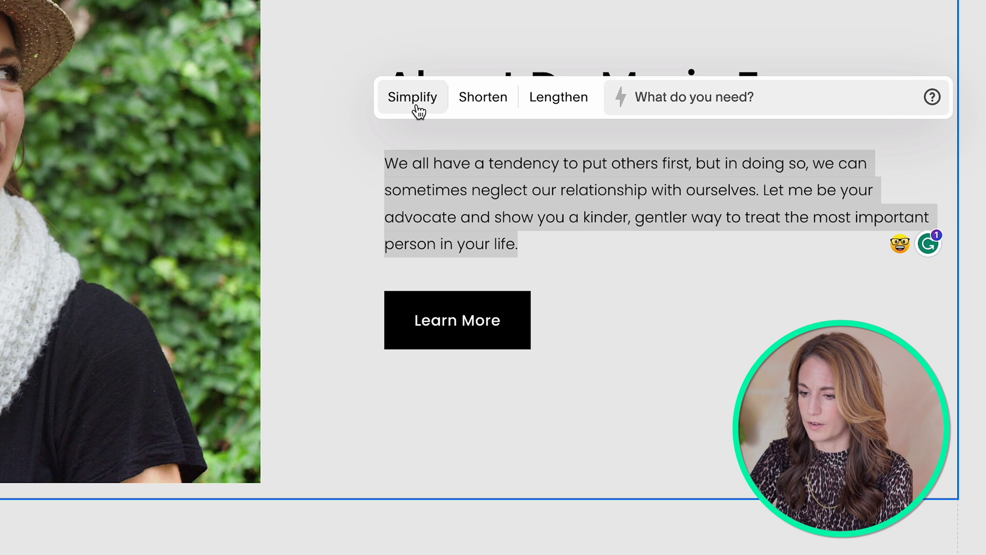
pyautogui.click(418, 108)
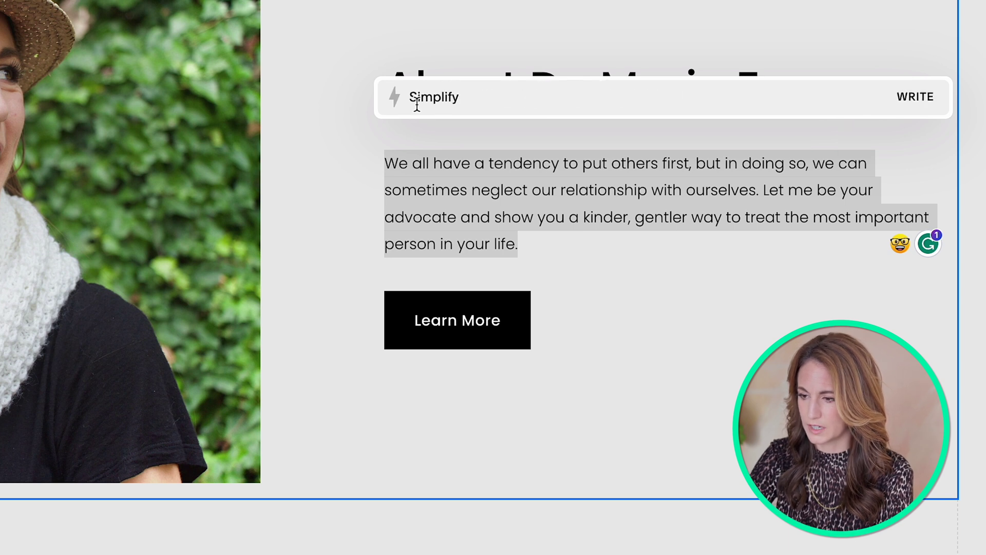
pyautogui.click(932, 101)
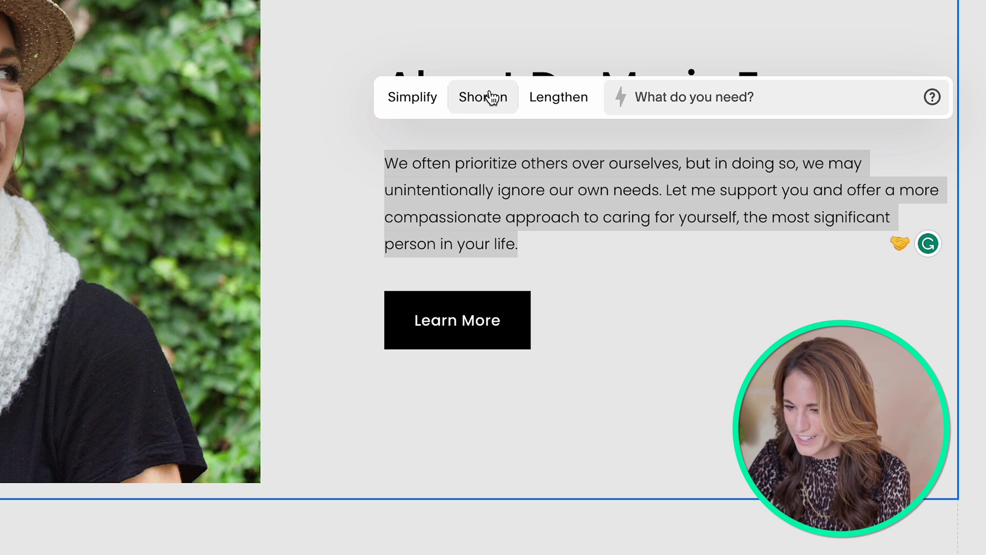
pyautogui.click(490, 98)
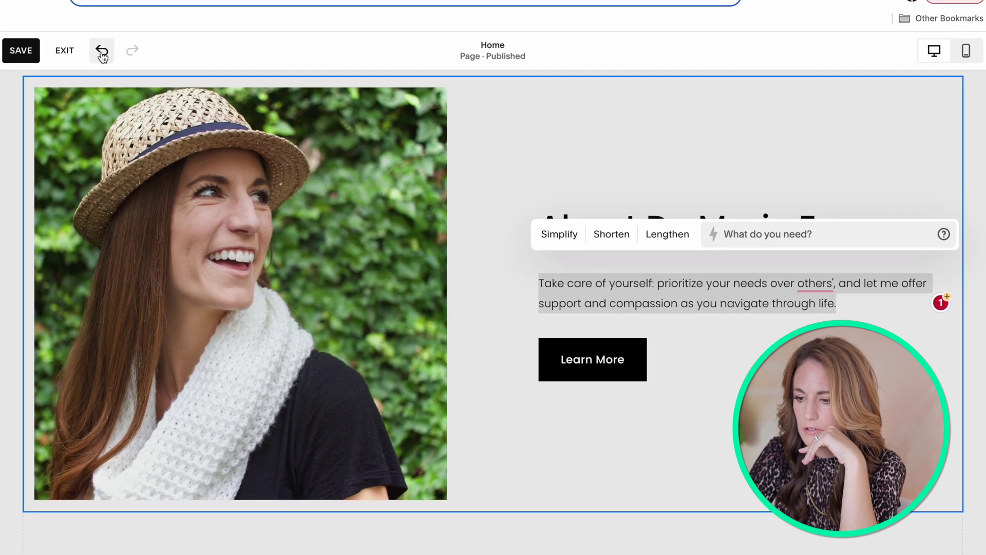
pyautogui.click(102, 52)
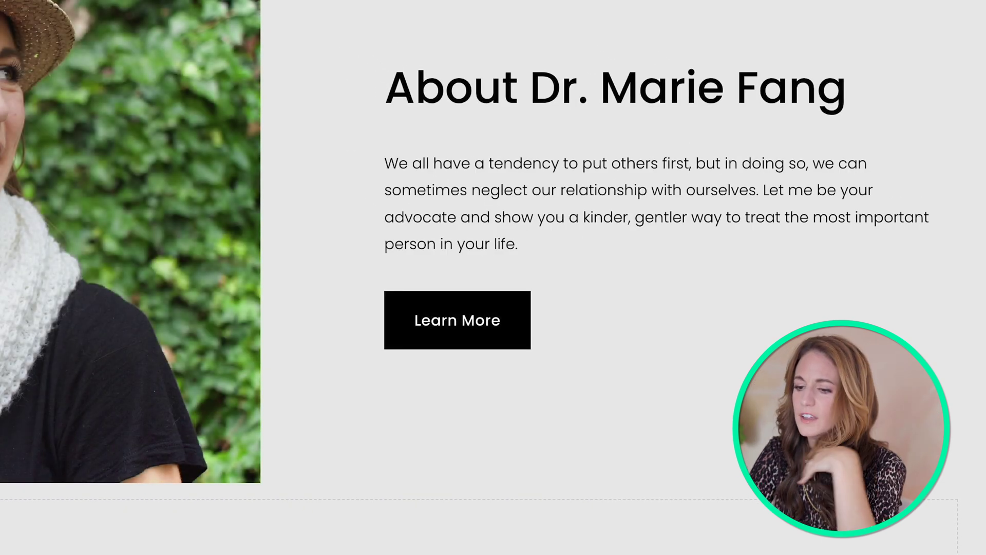
# Step: Simplify the About paragraph with AI so it begins 'We often prioritize others over ourselves'
pyautogui.moveTo(585, 247); pyautogui.dragTo(363, 149)
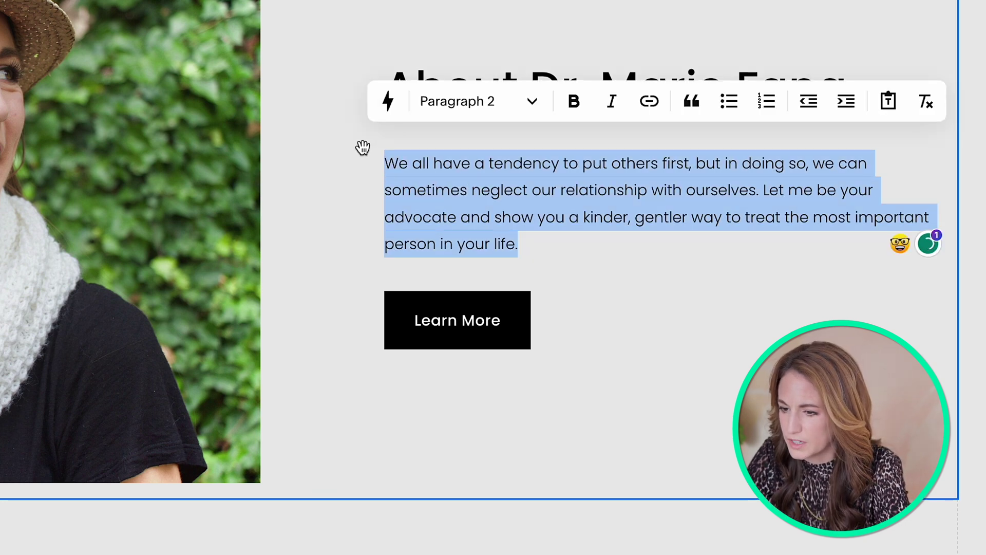
pyautogui.click(390, 106)
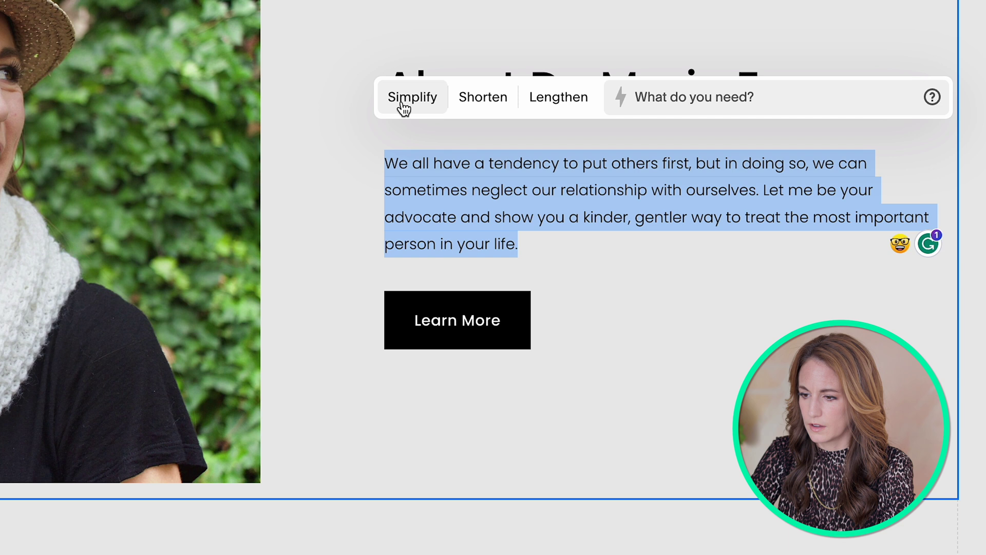
pyautogui.click(405, 108)
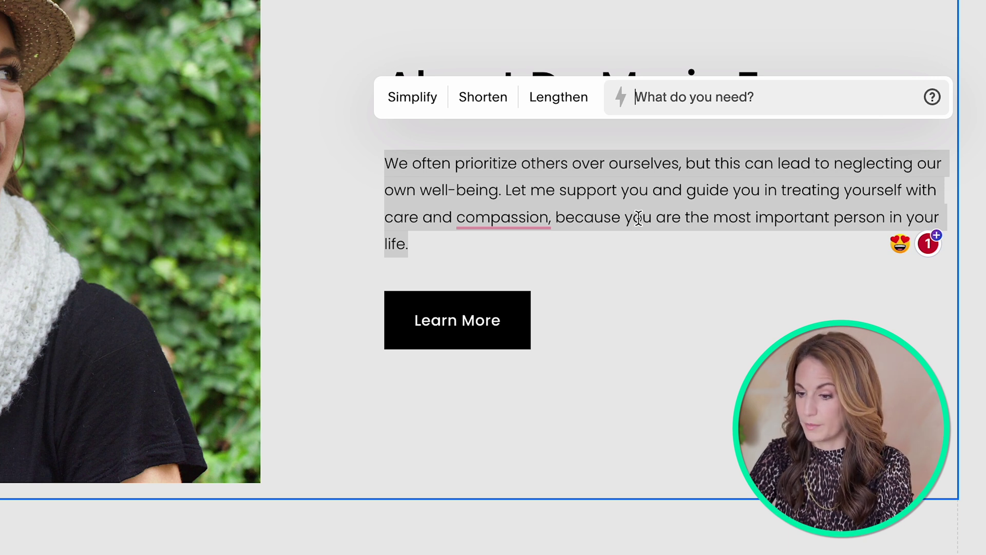
pyautogui.click(458, 245)
pyautogui.scroll(-7, 458, 245)
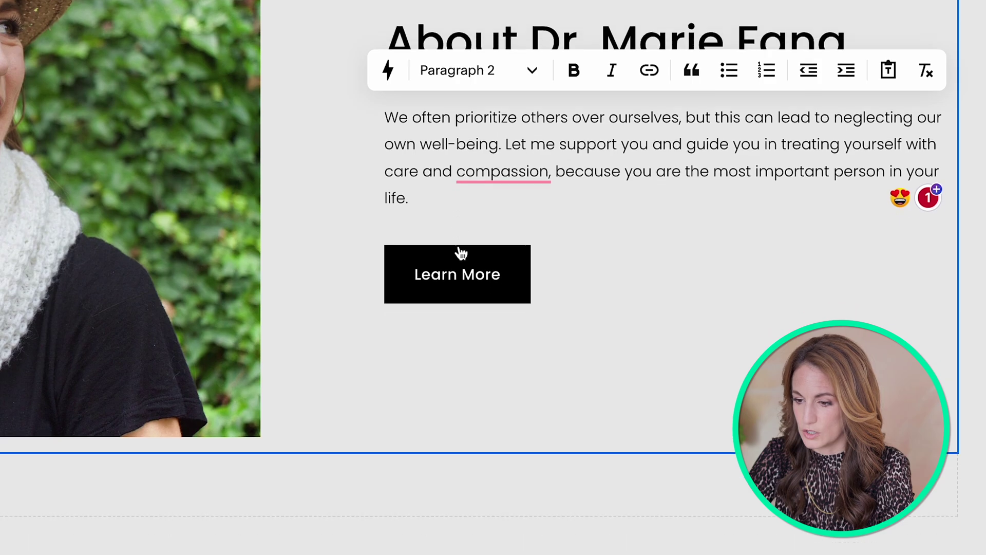
# Step: Go to the Infidelity Recovery page and select its 'It all begins with an idea' quote
pyautogui.scroll(8, 458, 245)
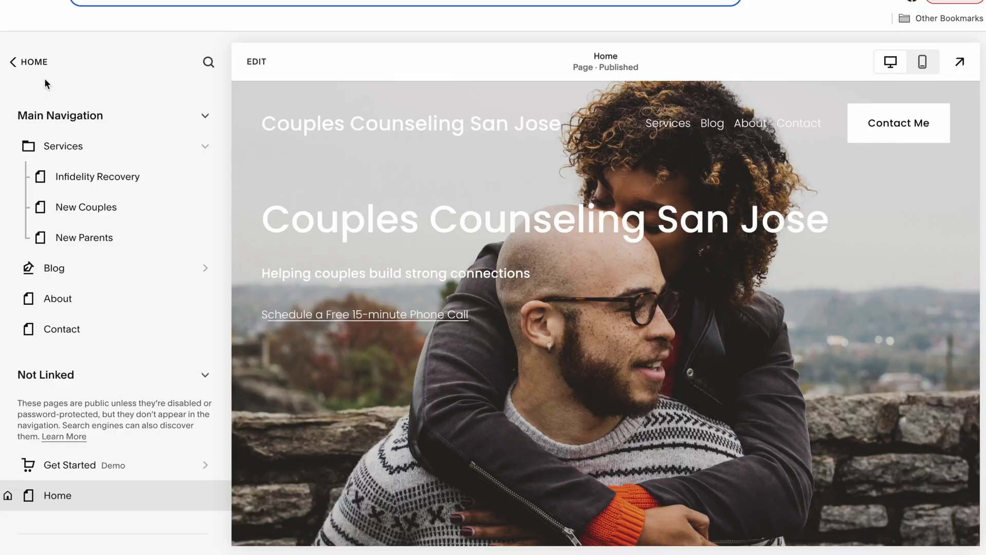
pyautogui.click(92, 181)
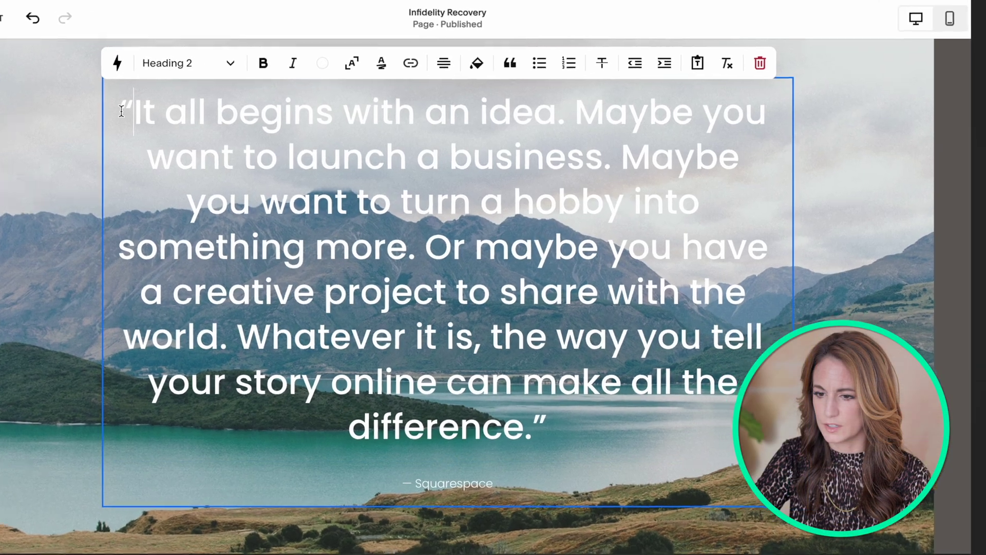
pyautogui.moveTo(66, 85); pyautogui.dragTo(654, 434)
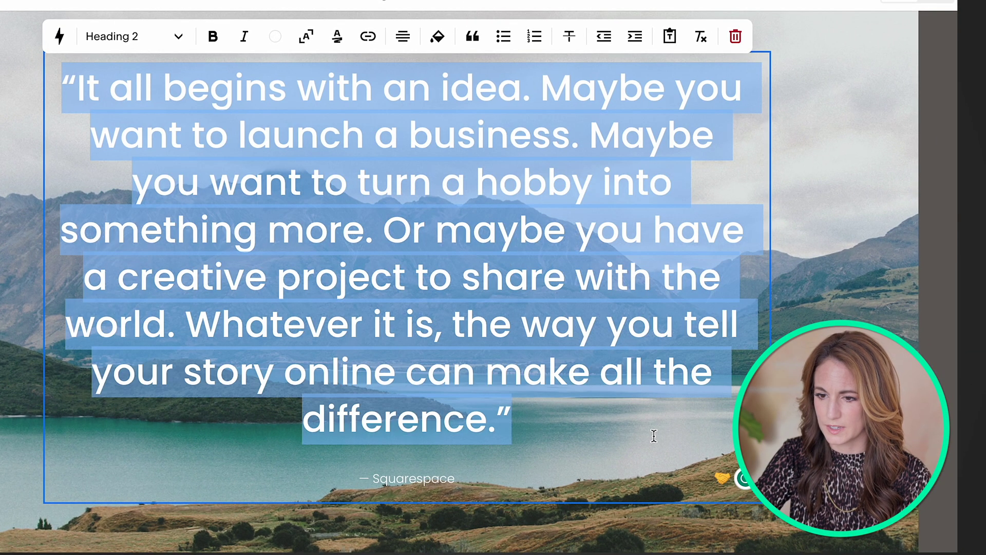
pyautogui.click(60, 37)
pyautogui.click(292, 38)
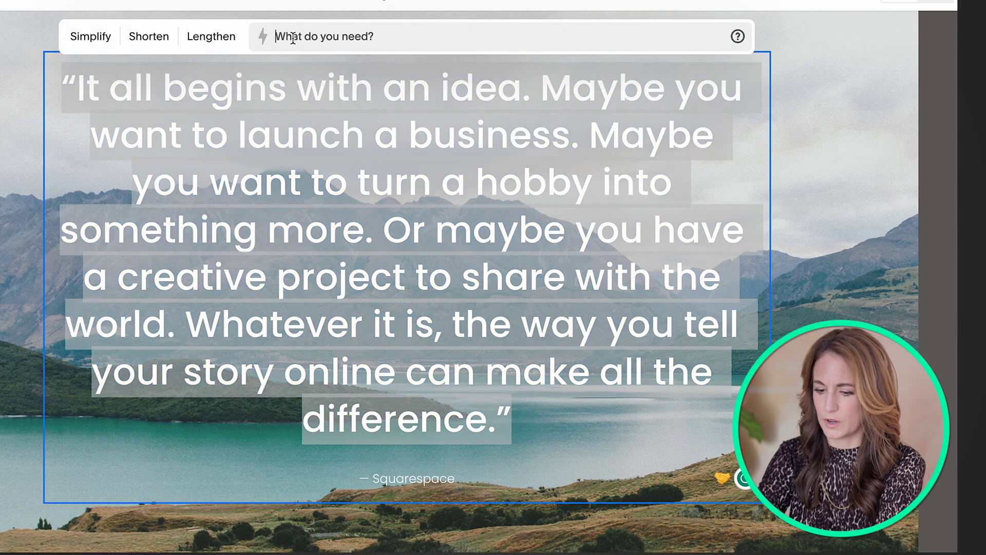
pyautogui.write('make this le')
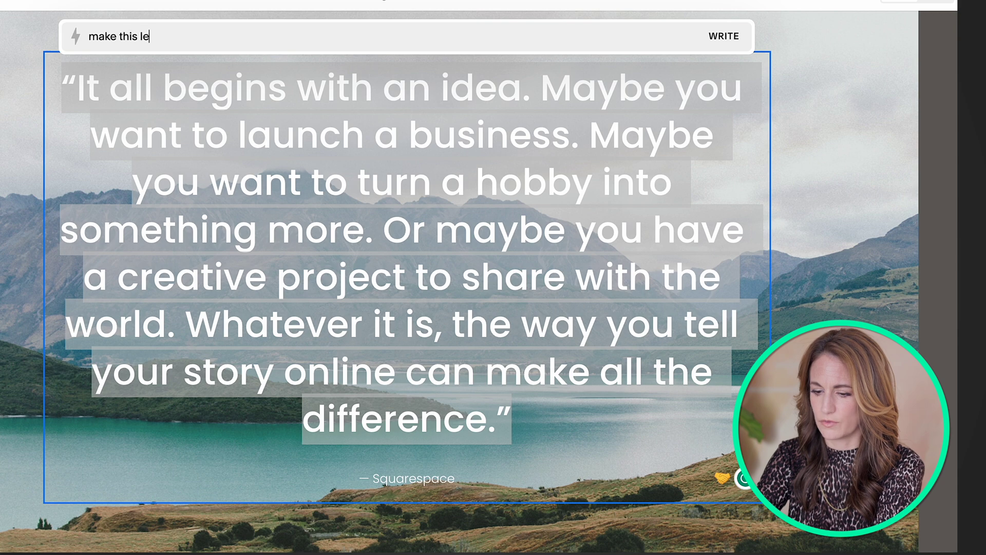
pyautogui.write('ss formal')
pyautogui.press('Return')
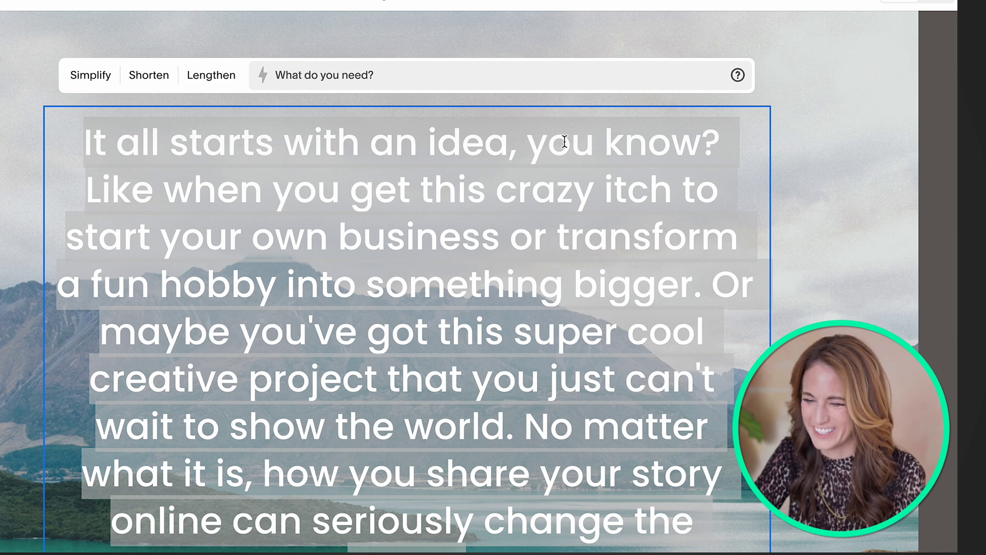
pyautogui.press('Escape')
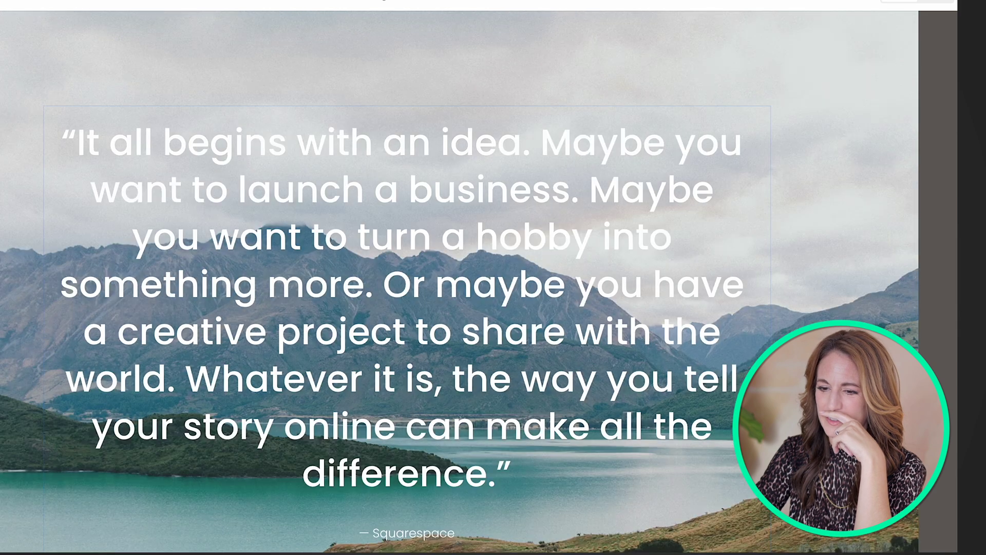
# Step: Ask Squarespace AI to 'make this slightly less formal' for the quote
pyautogui.click(57, 79)
pyautogui.click(397, 75)
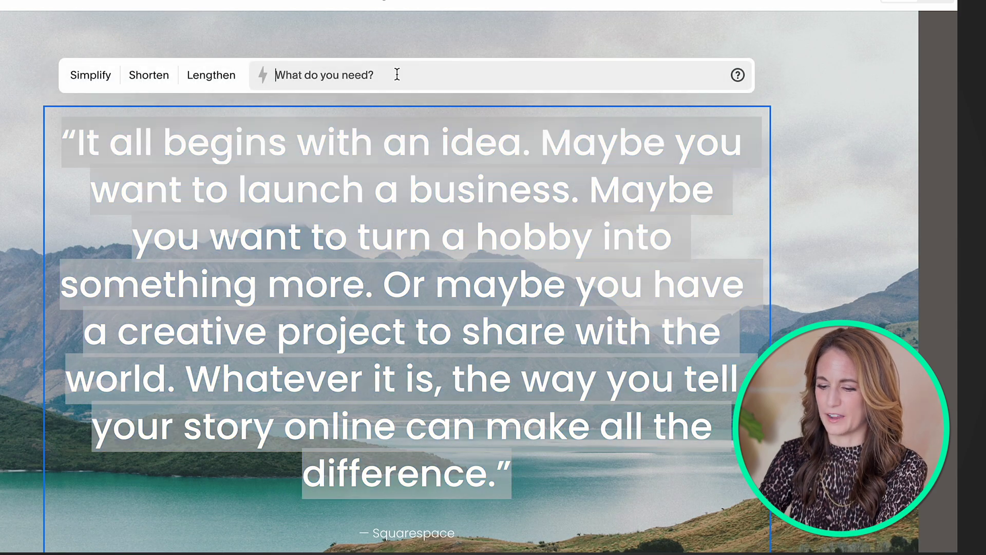
pyautogui.write('make this sli')
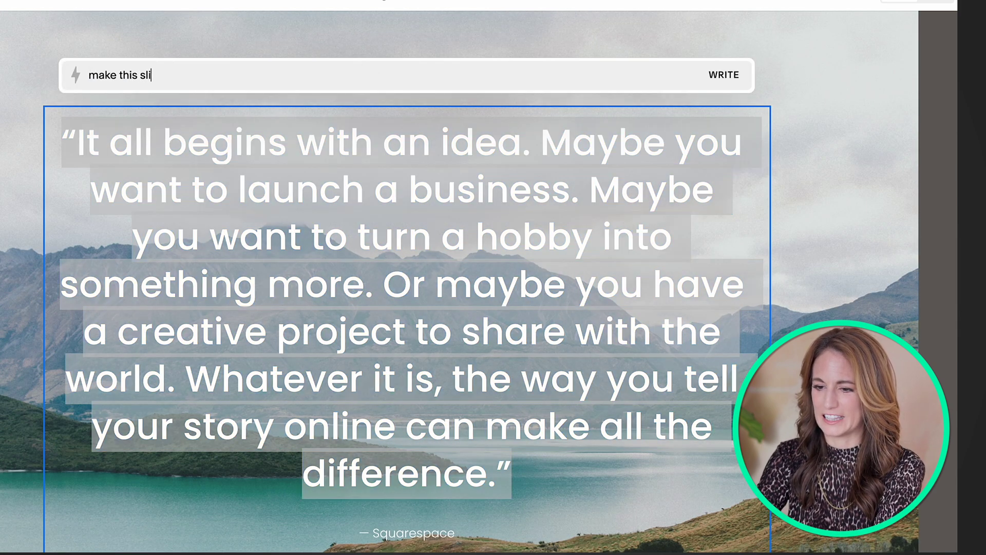
pyautogui.write('ghtly less formal')
pyautogui.press('Return')
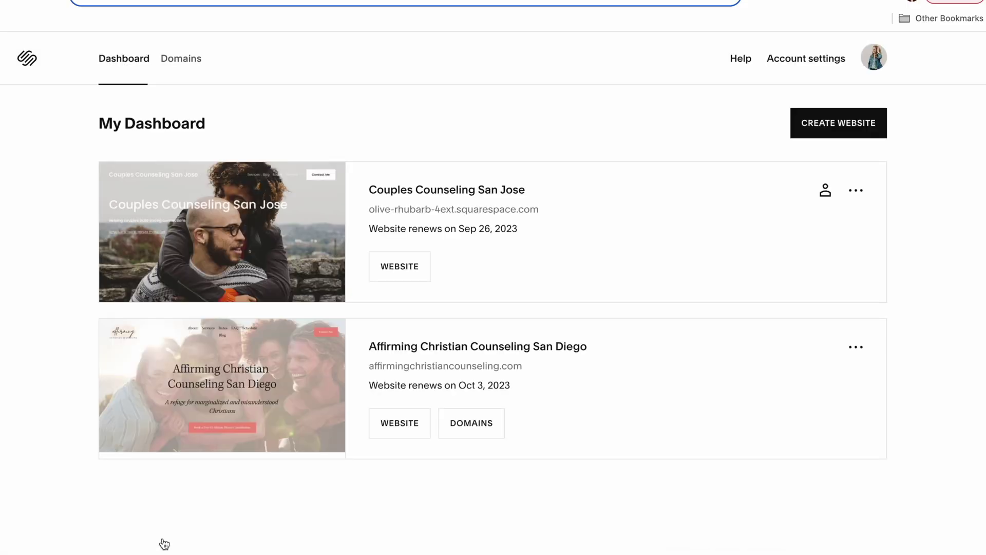
# Step: Open the Affirming Christian Counseling San Diego site and select all four 'You may have arrived here' bullets
pyautogui.click(405, 356)
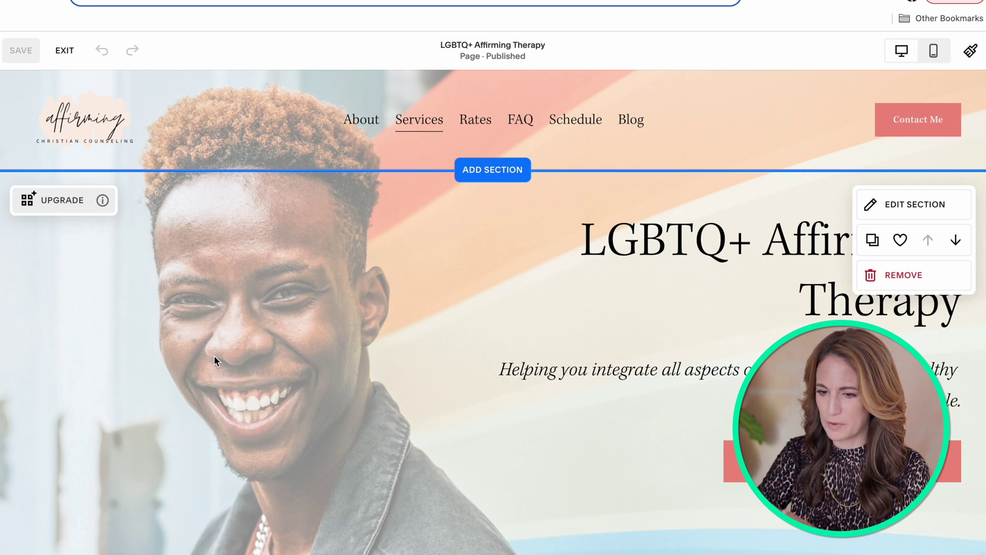
pyautogui.scroll(-10, 214, 355)
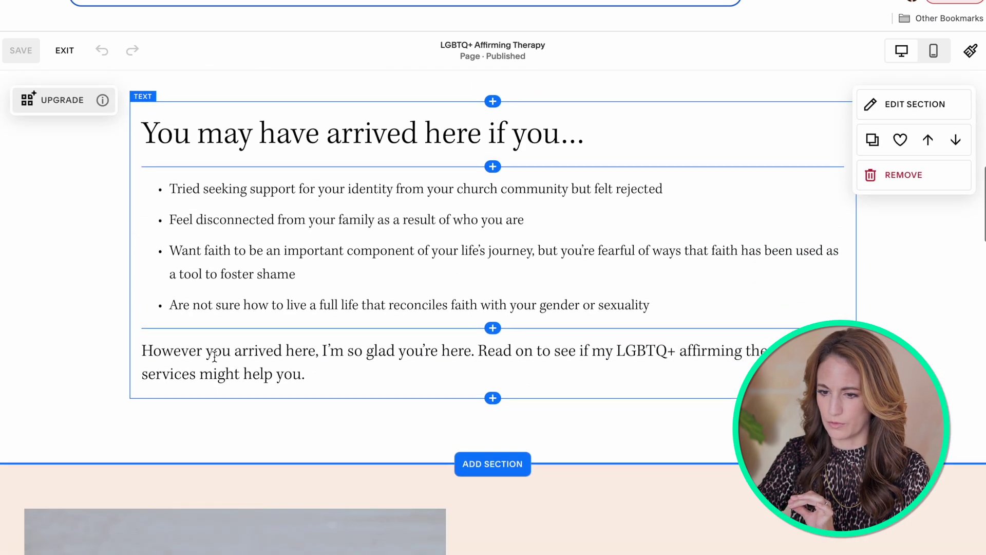
pyautogui.scroll(1, 214, 355)
pyautogui.click(170, 199)
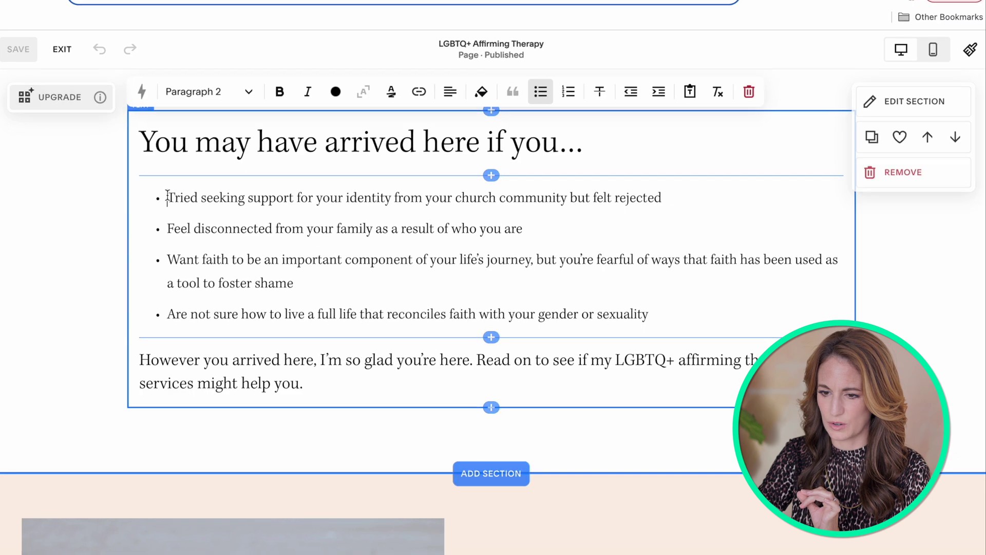
pyautogui.moveTo(170, 198); pyautogui.dragTo(581, 290)
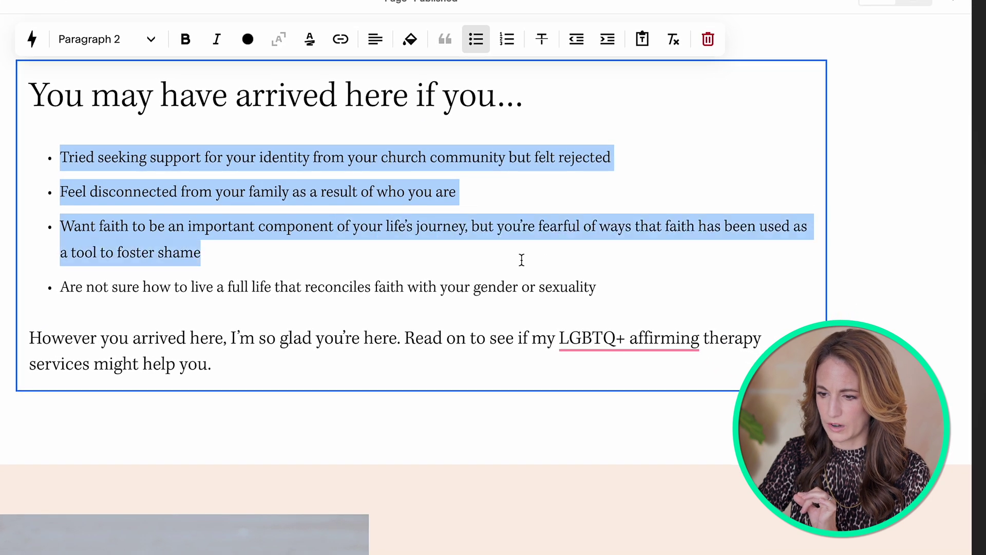
pyautogui.moveTo(522, 260); pyautogui.dragTo(662, 292)
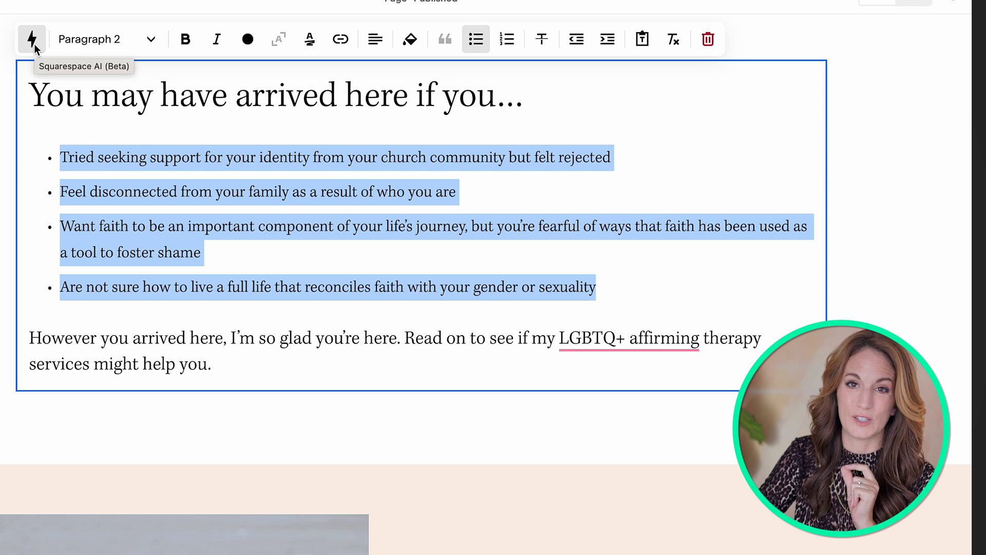
pyautogui.click(33, 40)
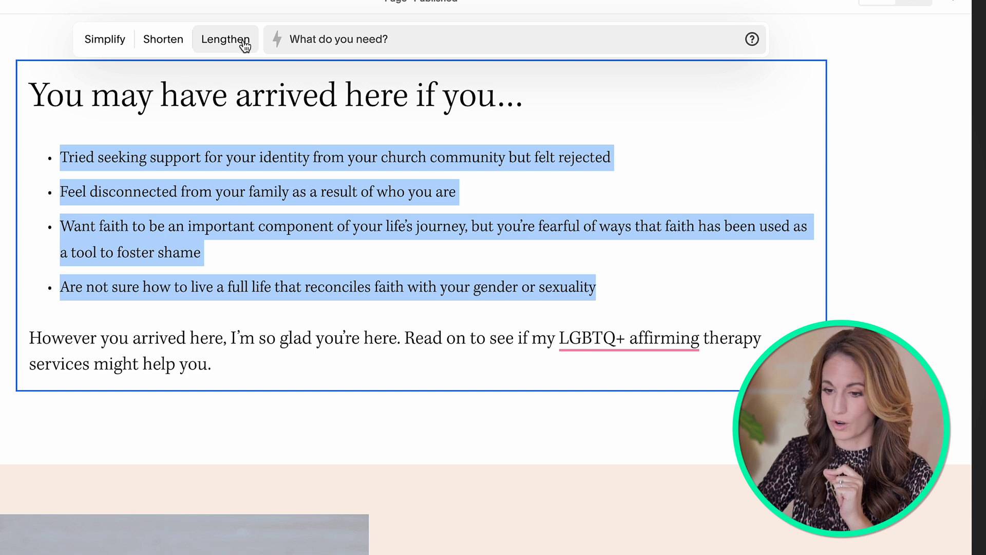
pyautogui.click(244, 46)
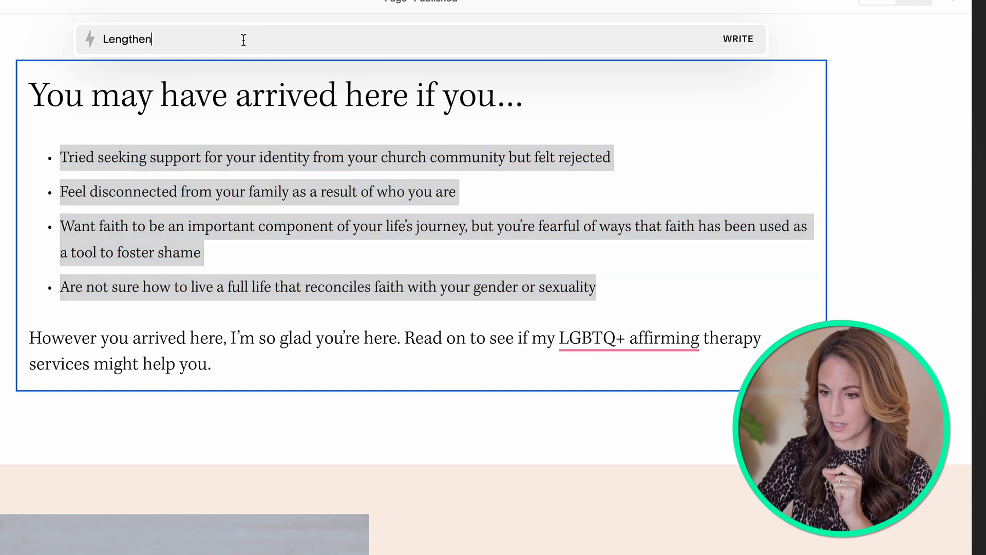
pyautogui.click(738, 41)
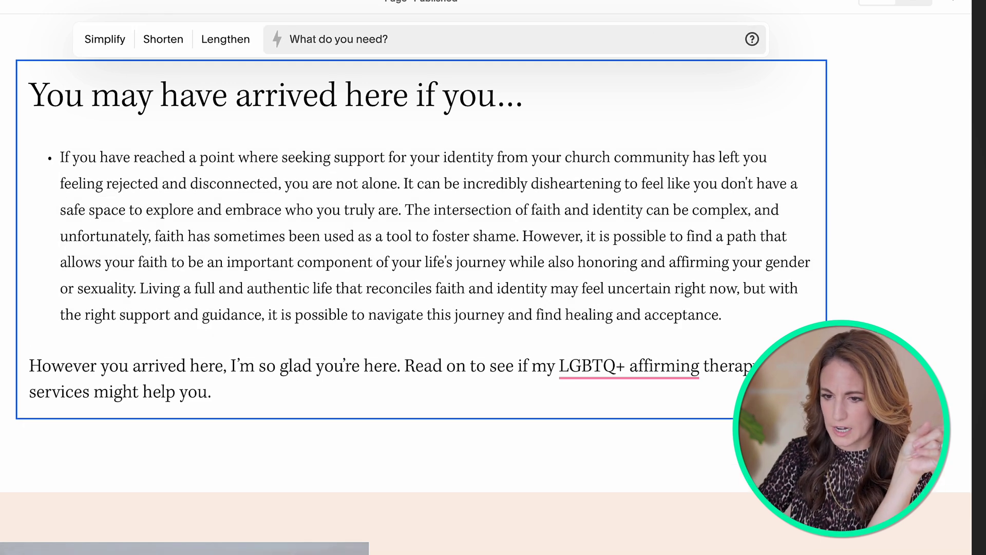
pyautogui.press('super+z')
pyautogui.click(102, 169)
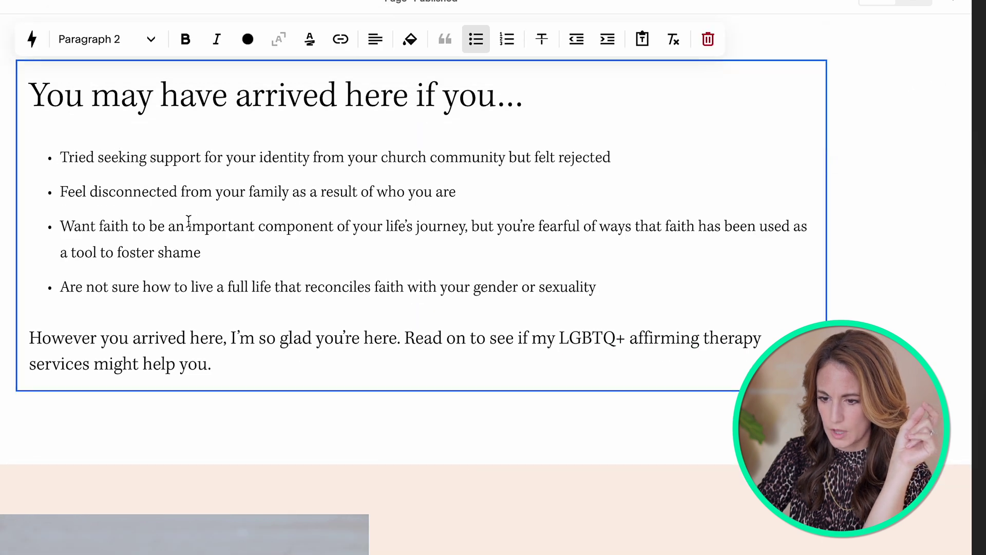
# Step: Ask the AI 'could you add more items to this list?' and review the generated list
pyautogui.moveTo(623, 297); pyautogui.dragTo(94, 144)
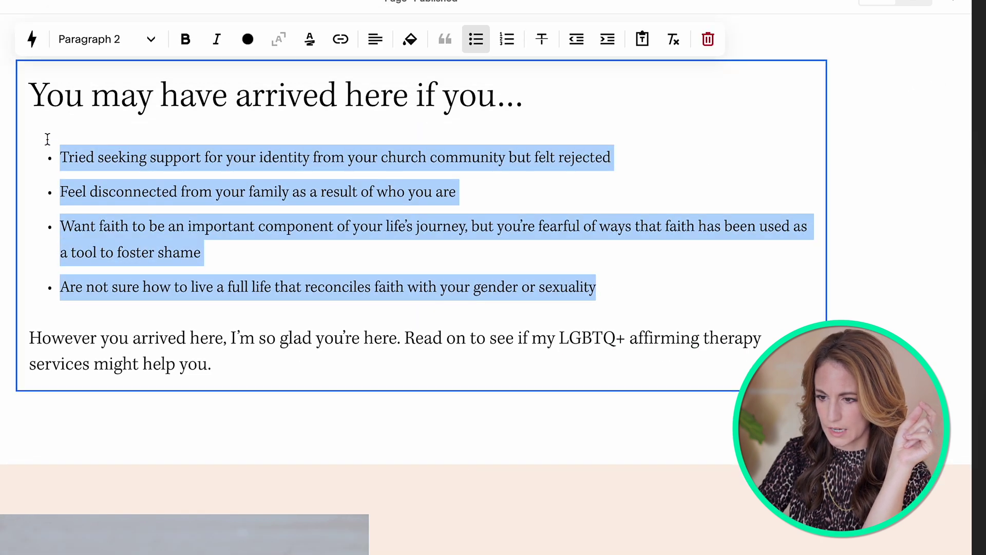
pyautogui.click(32, 39)
pyautogui.write('could you add more items t')
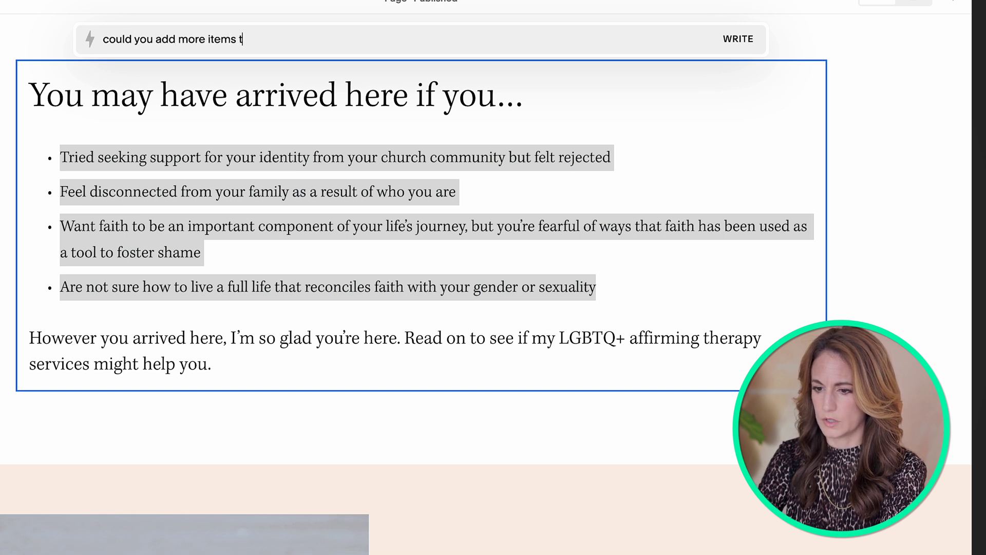
pyautogui.write('o this list?')
pyautogui.press('Return')
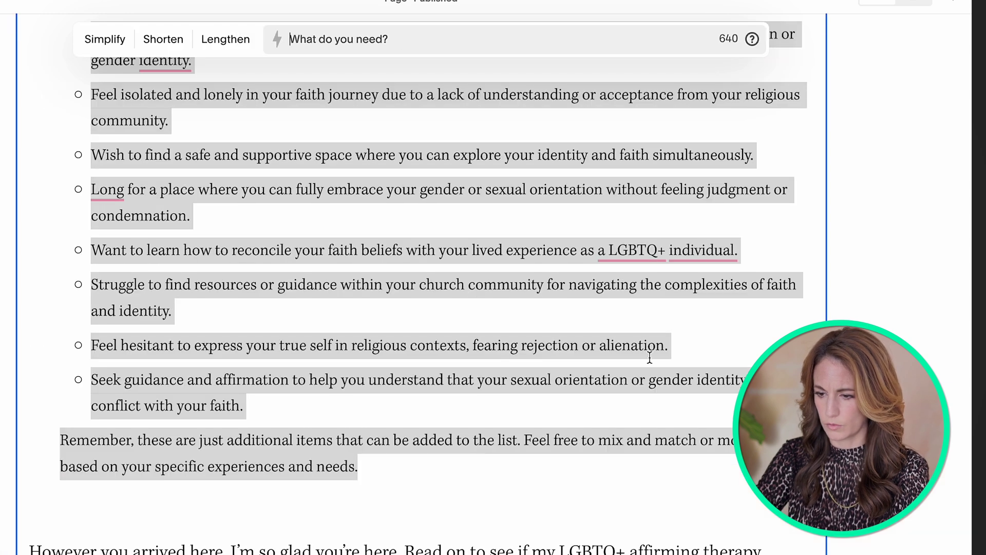
pyautogui.scroll(6, 689, 417)
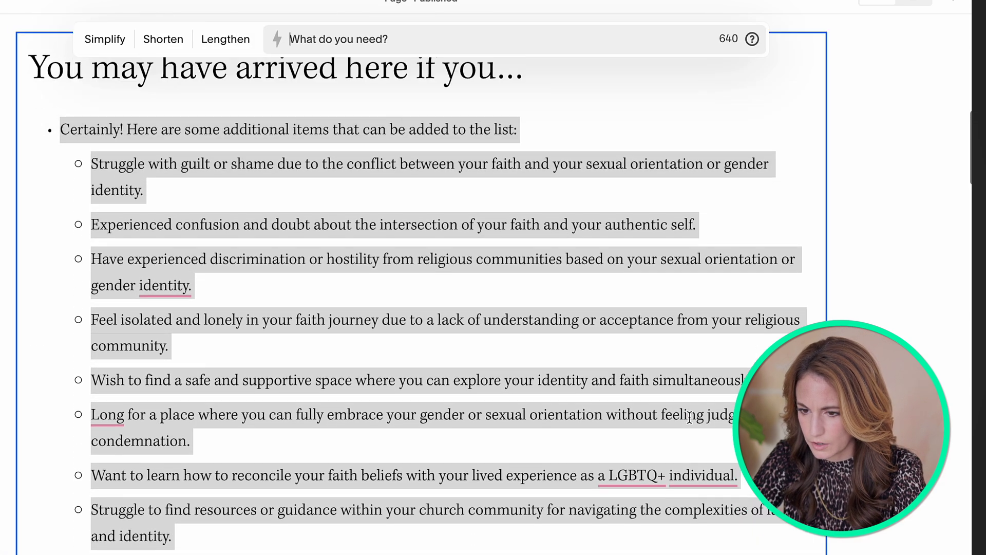
pyautogui.scroll(-2, 693, 390)
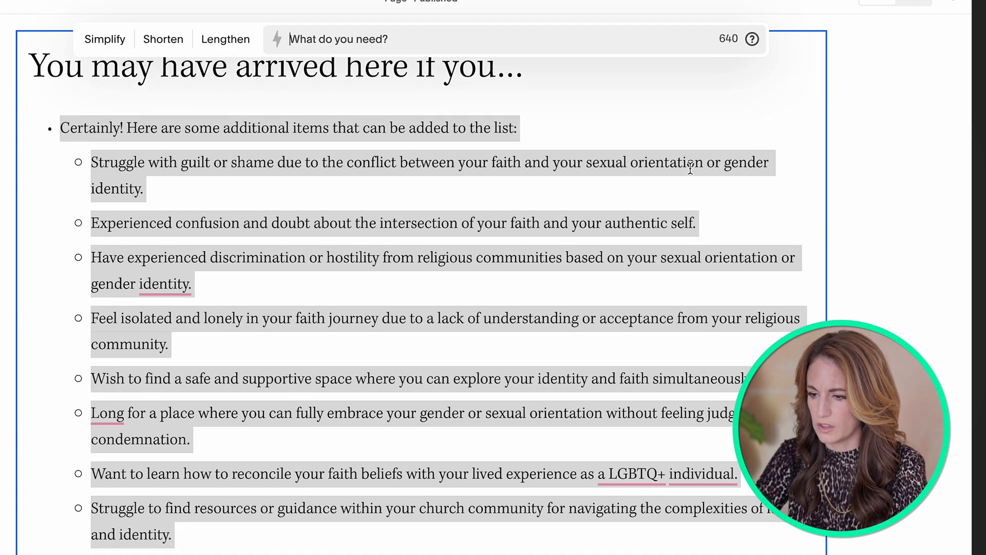
pyautogui.scroll(-2, 194, 210)
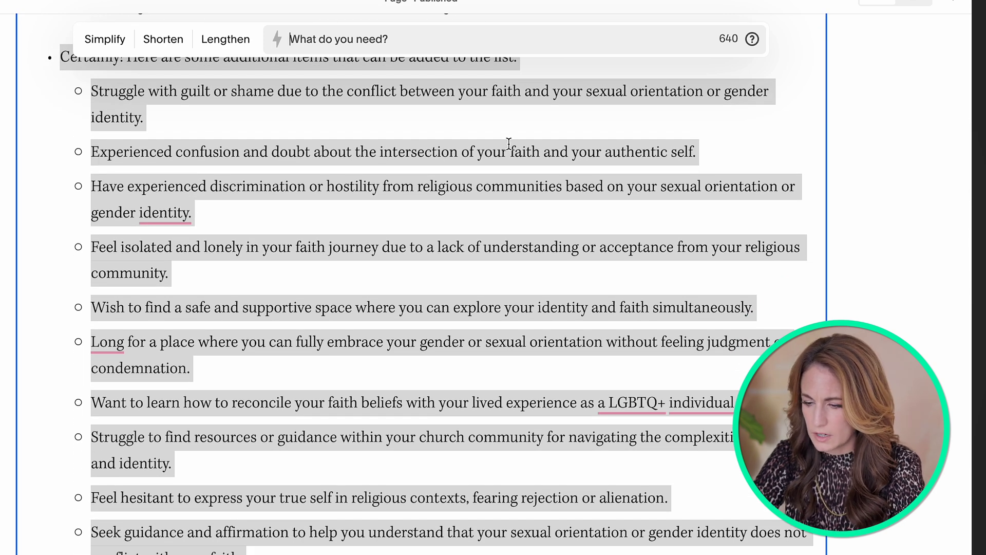
pyautogui.scroll(-2, 777, 163)
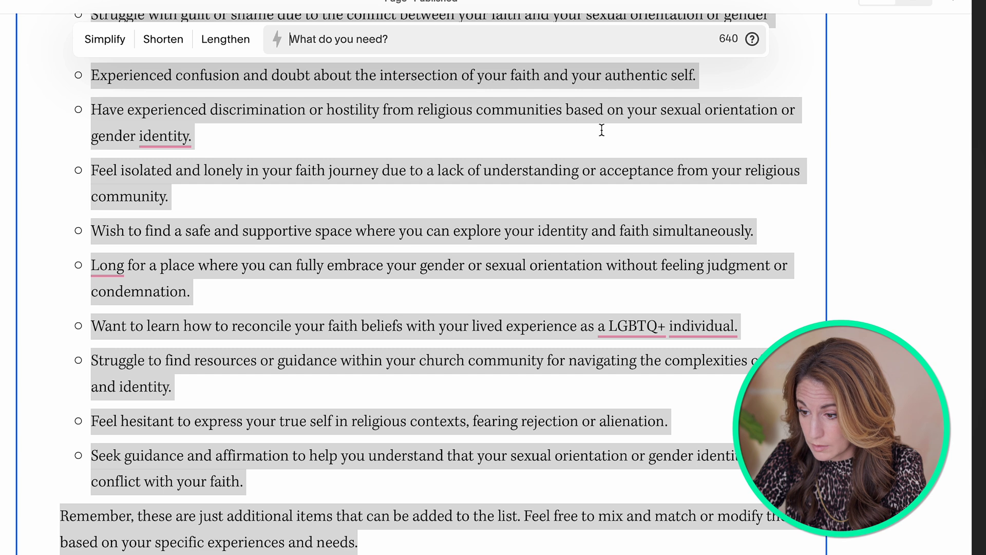
pyautogui.scroll(-1, 617, 134)
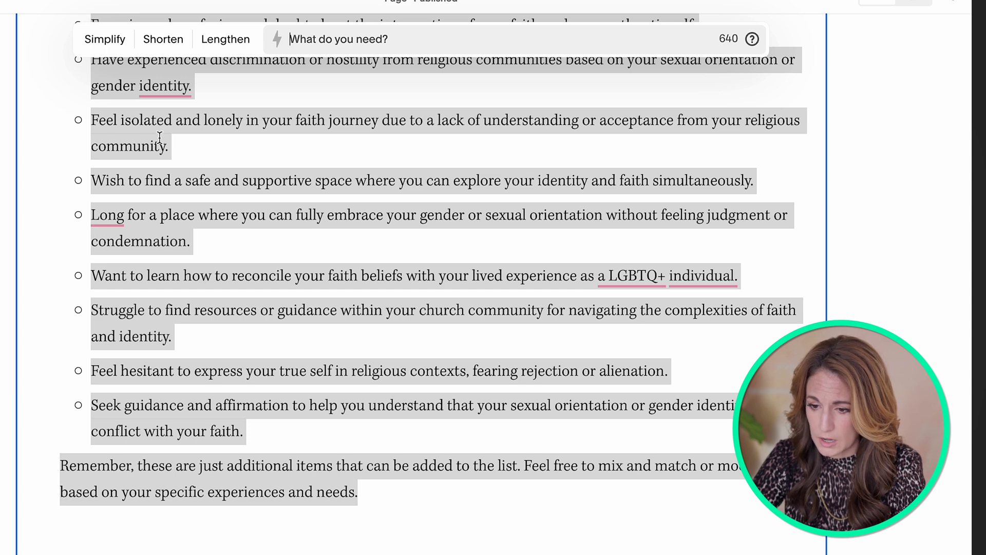
pyautogui.scroll(-1, 160, 138)
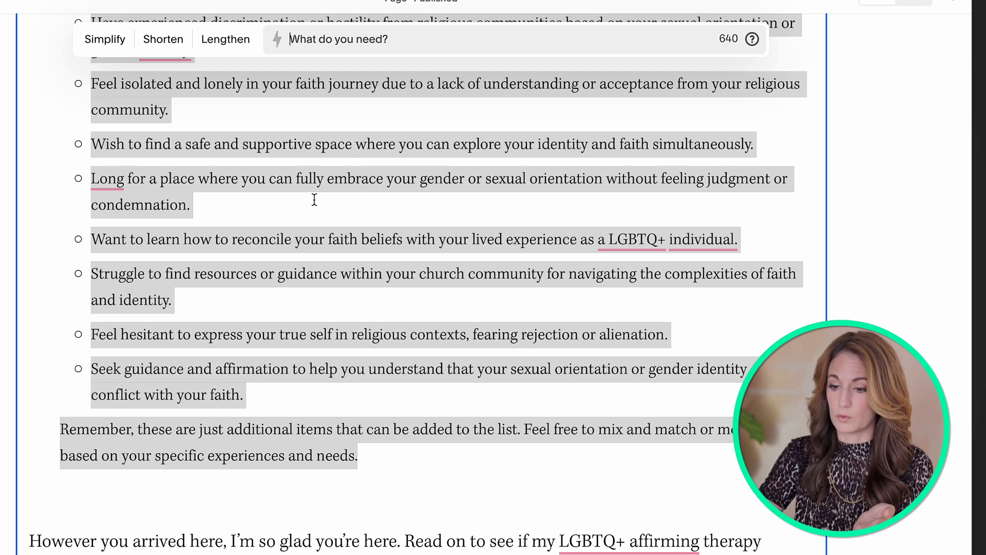
pyautogui.scroll(7, 308, 215)
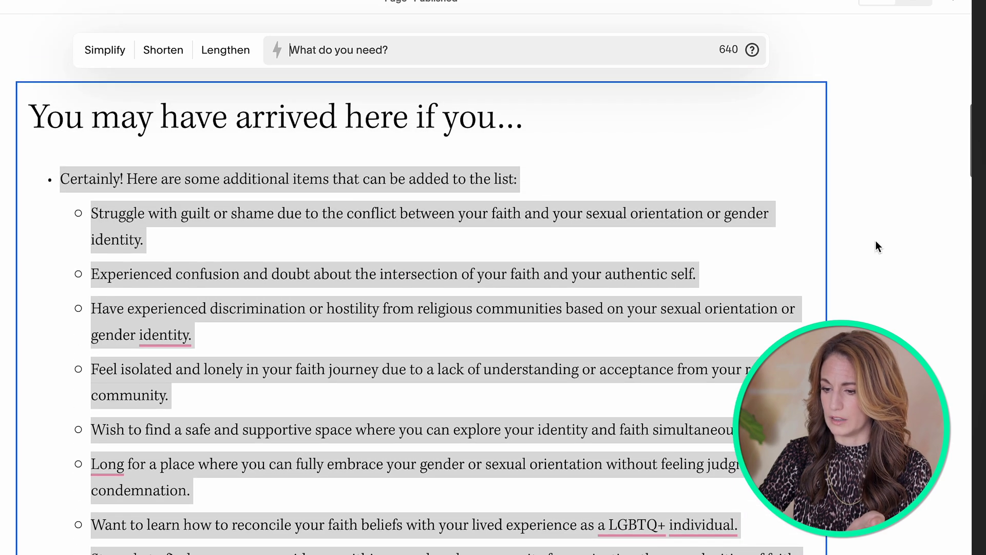
pyautogui.scroll(-6, 876, 242)
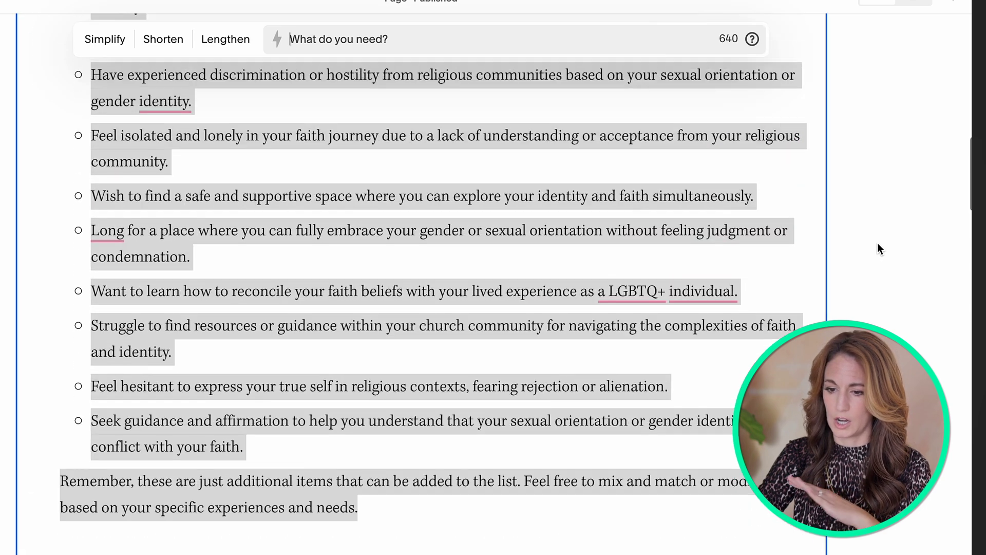
pyautogui.scroll(5, 877, 243)
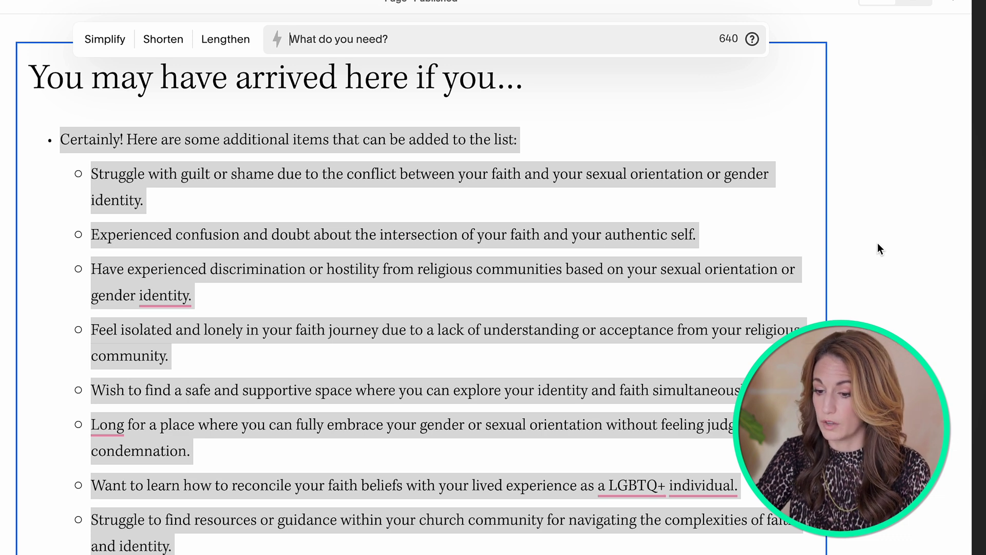
pyautogui.scroll(-3, 878, 242)
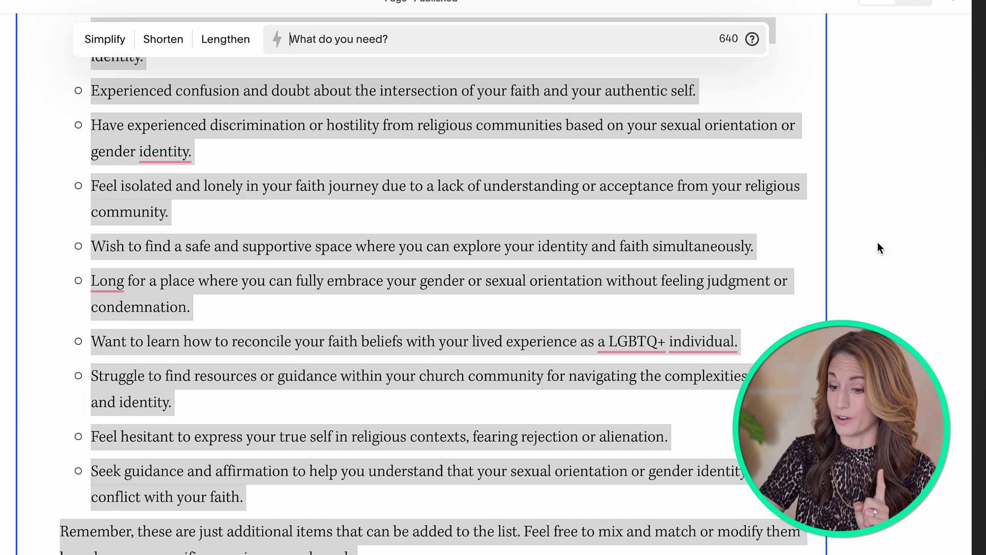
pyautogui.scroll(2, 877, 242)
# Step: Review the generated items about a safe, supportive space and church community resources
pyautogui.click(260, 114)
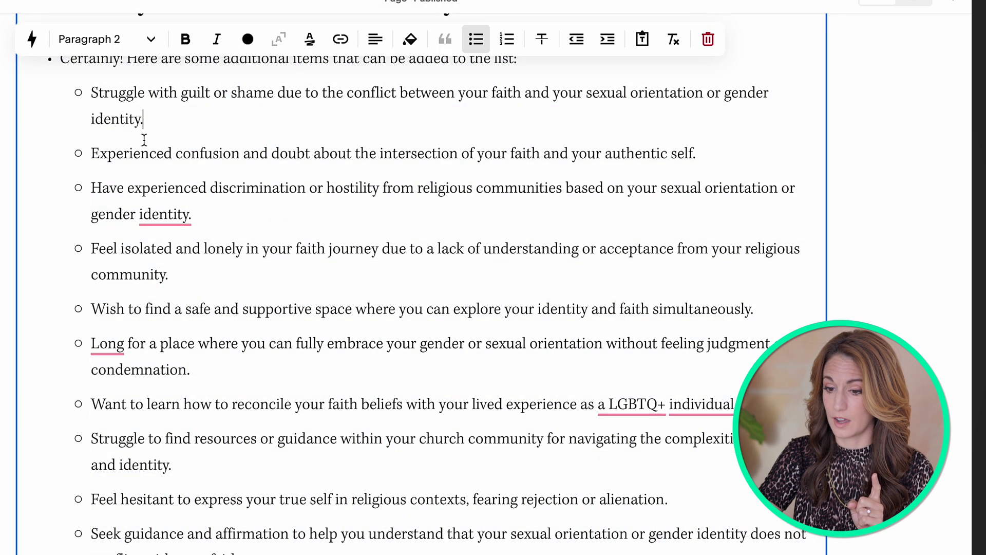
pyautogui.moveTo(88, 309); pyautogui.dragTo(861, 308)
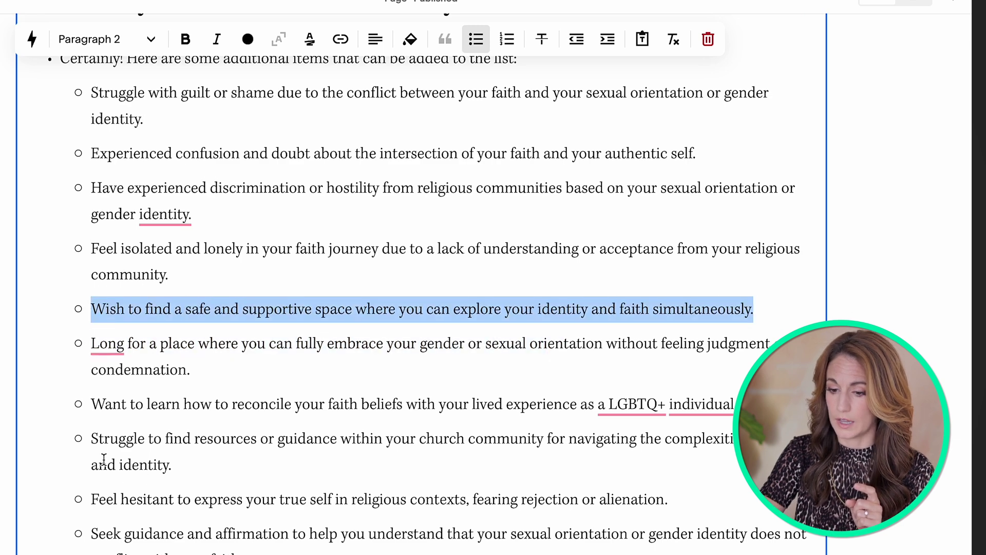
pyautogui.moveTo(91, 440); pyautogui.dragTo(204, 462)
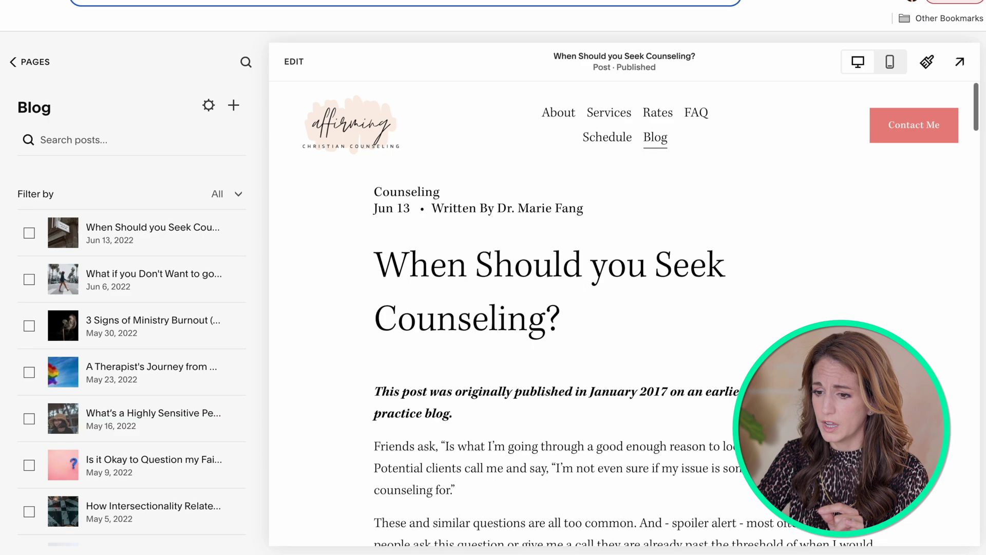
# Step: From the post's last paragraph, ask the AI 'could you expand on this blog post?'
pyautogui.scroll(-20, 625, 314)
pyautogui.scroll(-20, 624, 313)
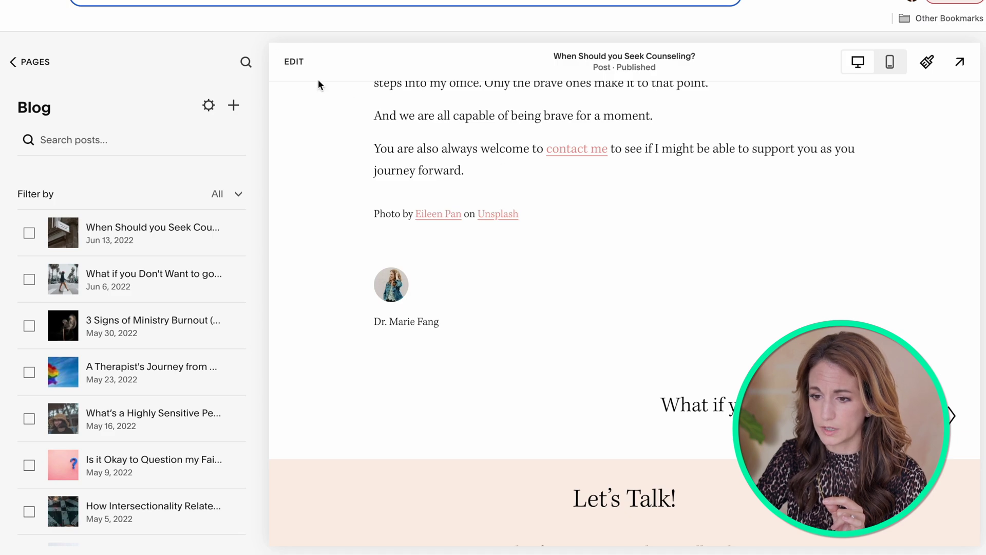
pyautogui.click(294, 62)
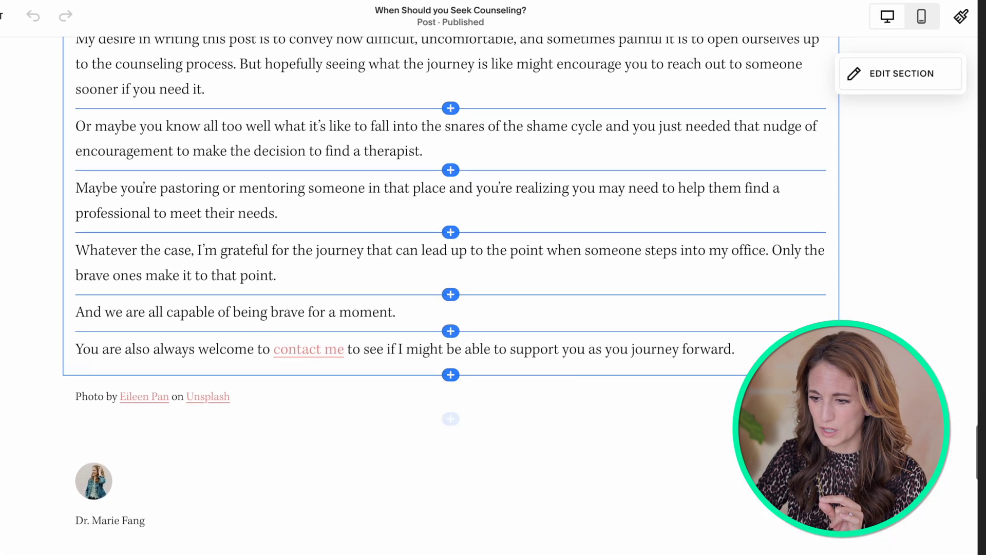
pyautogui.click(786, 224)
pyautogui.click(31, 39)
pyautogui.write('cou')
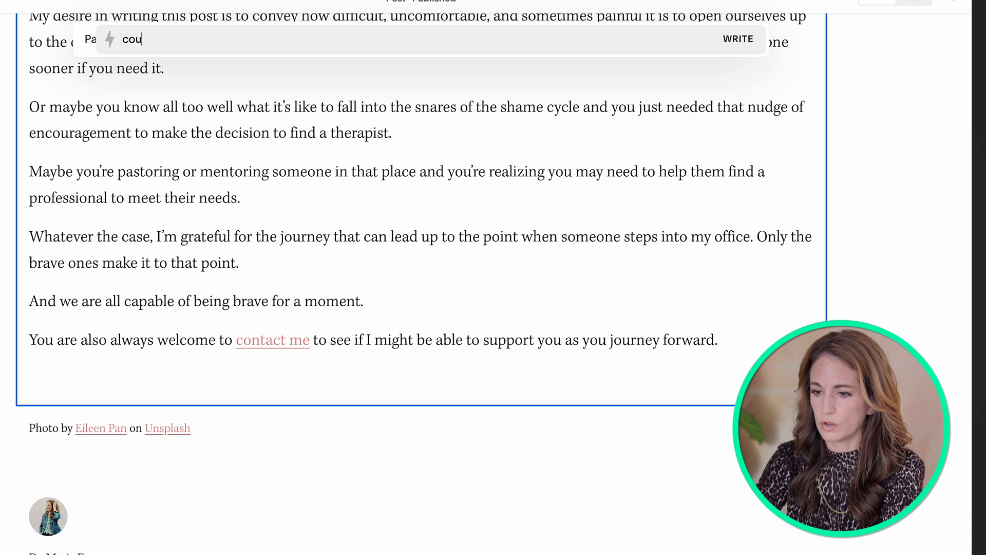
pyautogui.write('ld you expand on this blog po')
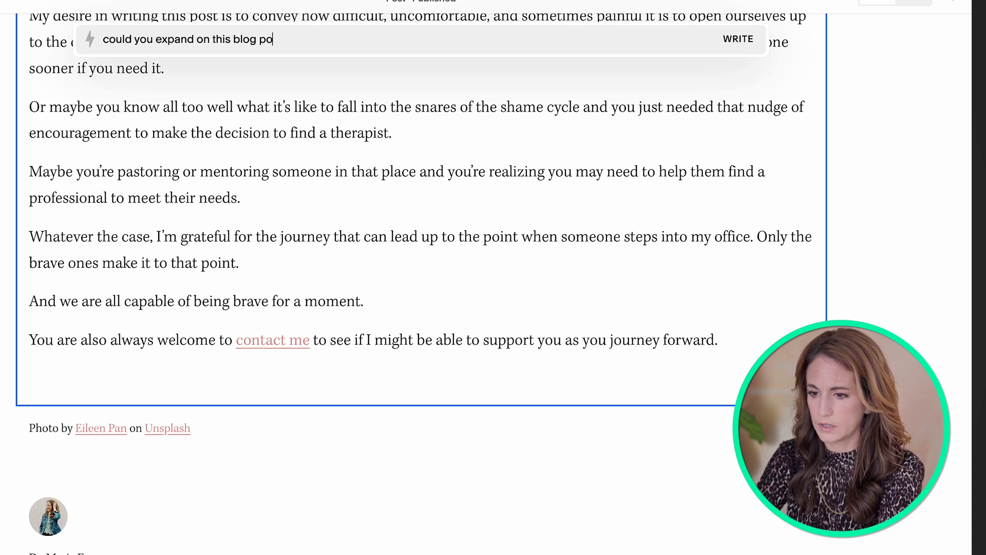
pyautogui.write('st?')
pyautogui.press('Return')
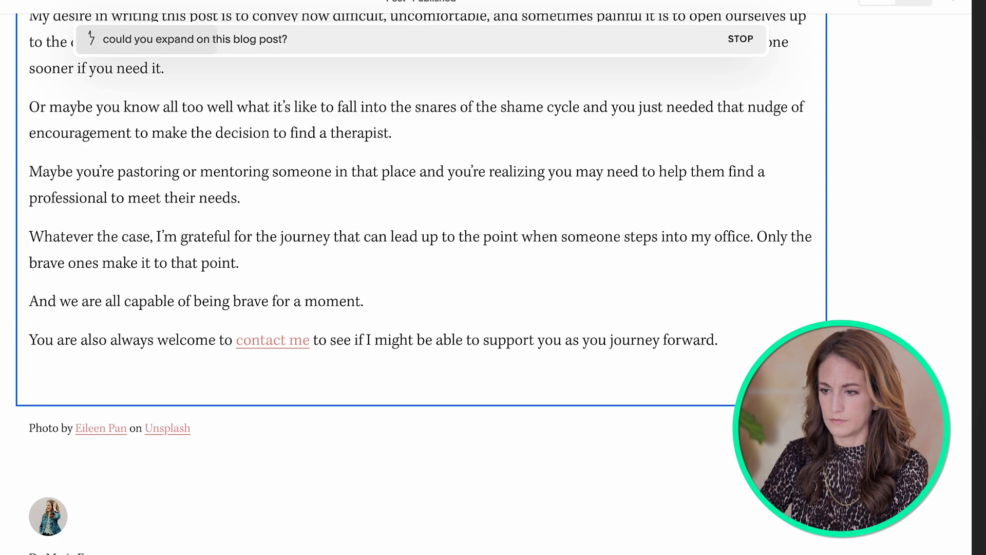
pyautogui.scroll(15, 594, 261)
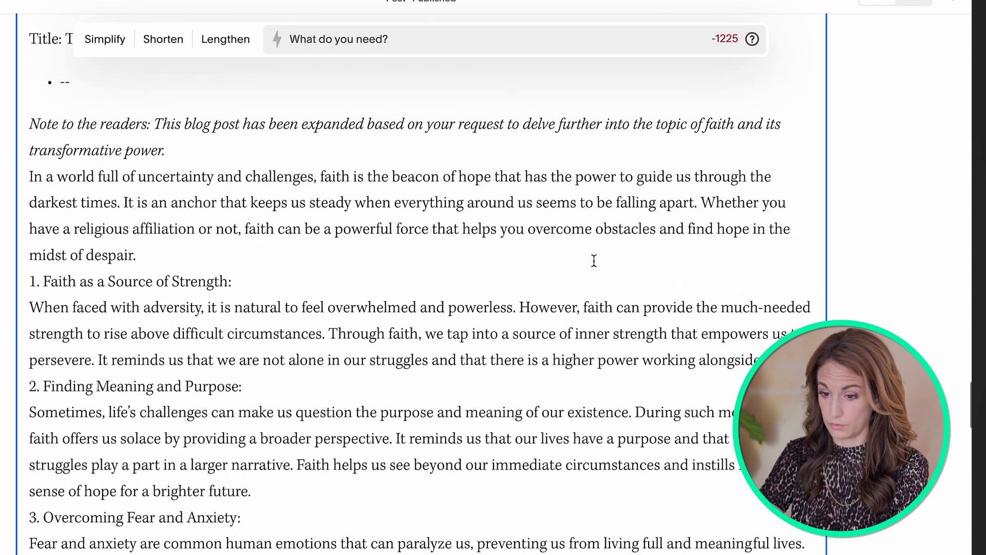
# Step: Add blank lines above and below the '1. Faith as a Source of Strength:' line
pyautogui.scroll(-3, 594, 260)
pyautogui.moveTo(30, 152); pyautogui.dragTo(484, 161)
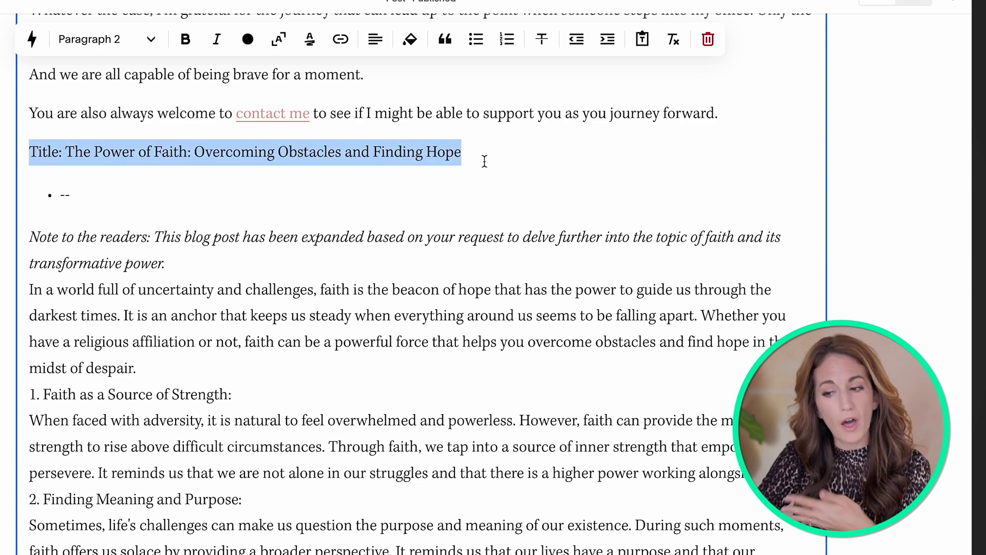
pyautogui.scroll(-7, 308, 247)
pyautogui.click(141, 268)
pyautogui.scroll(4, 146, 264)
pyautogui.scroll(3, 75, 168)
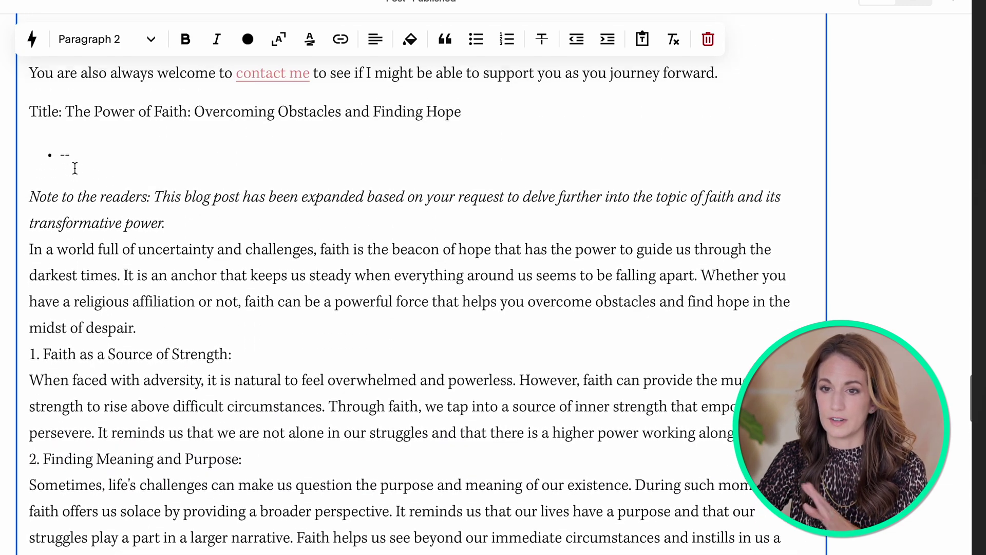
pyautogui.click(83, 226)
pyautogui.scroll(-2, 75, 272)
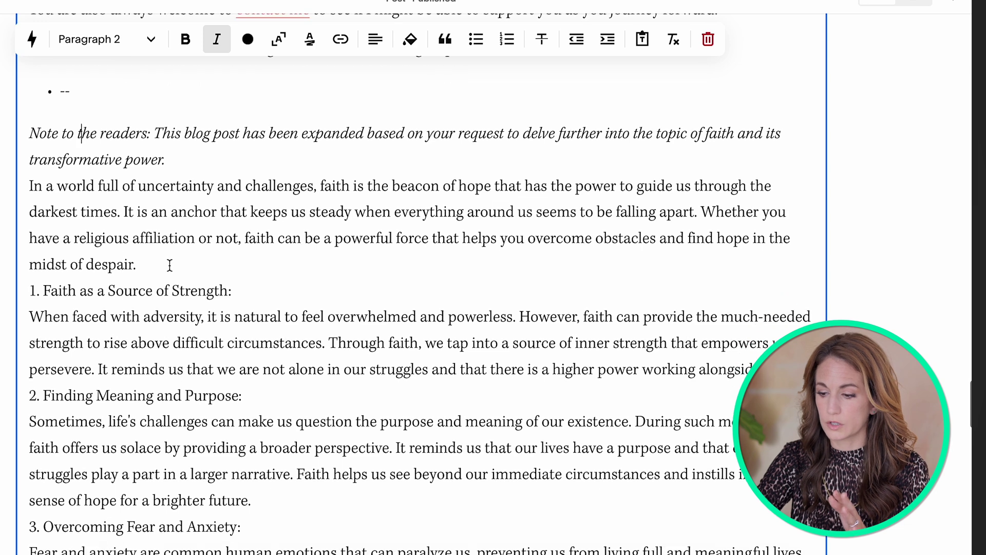
pyautogui.click(138, 263)
pyautogui.press('Return')
pyautogui.click(255, 329)
pyautogui.press('Return')
# Step: Style the '1. Faith as a Source of Strength:' line as Heading 2
pyautogui.moveTo(257, 328); pyautogui.dragTo(0, 311)
pyautogui.click(40, 321)
pyautogui.moveTo(251, 329); pyautogui.dragTo(27, 325)
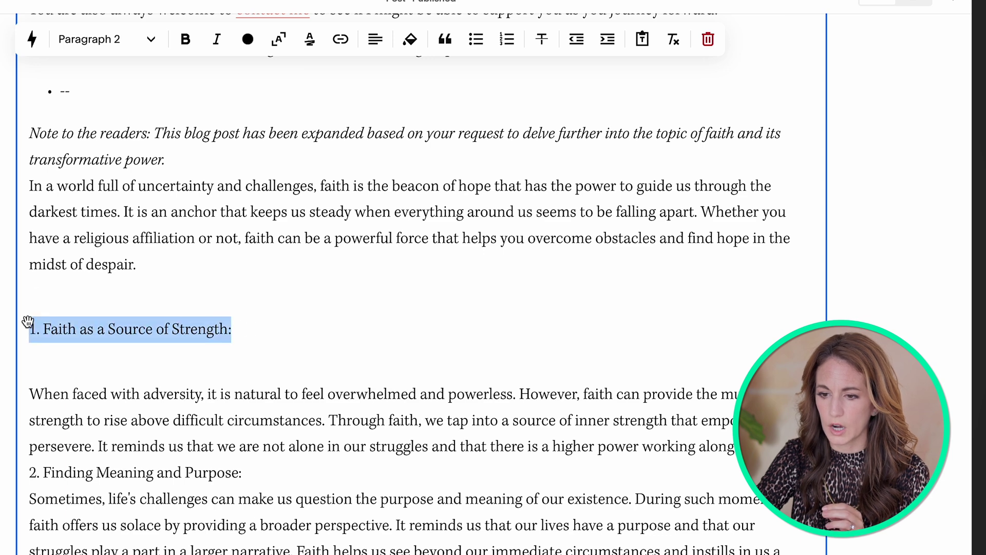
pyautogui.click(102, 40)
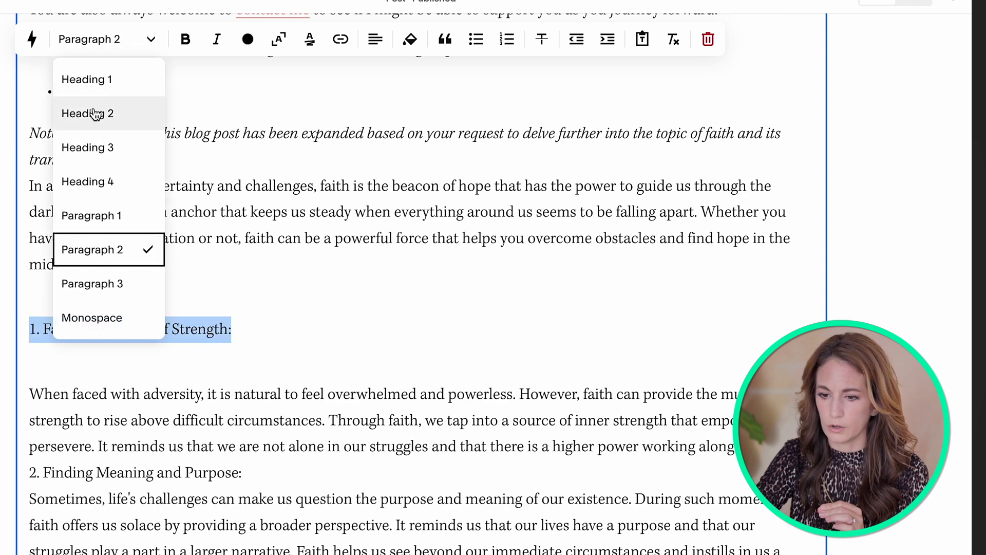
pyautogui.click(106, 113)
pyautogui.scroll(-2, 280, 362)
pyautogui.scroll(-2, 280, 363)
pyautogui.scroll(2, 250, 258)
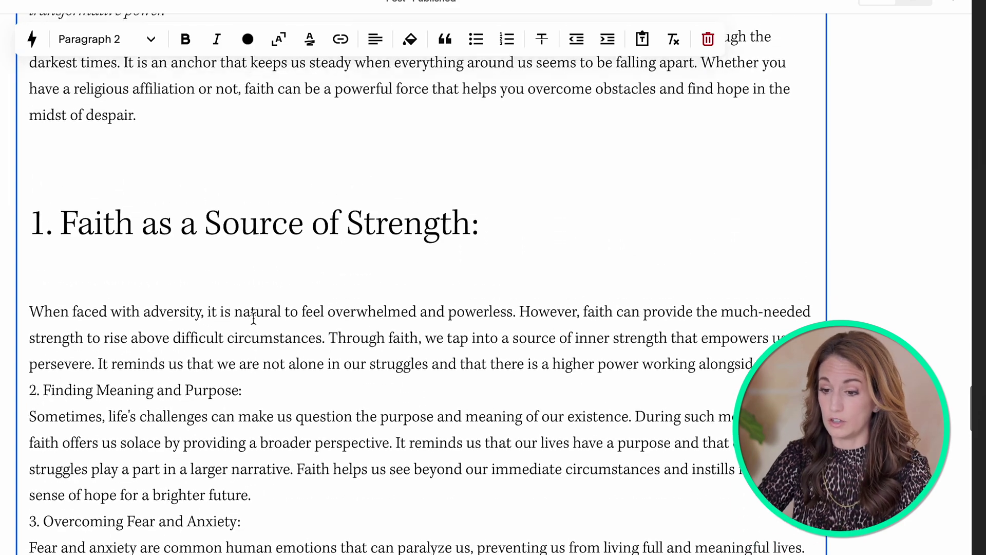
pyautogui.click(252, 232)
pyautogui.scroll(-10, 253, 231)
# Step: After the article's final paragraph, ask the AI to 'come up with similar blog topics'
pyautogui.click(522, 204)
pyautogui.press('super+j')
pyautogui.write('come up with similar')
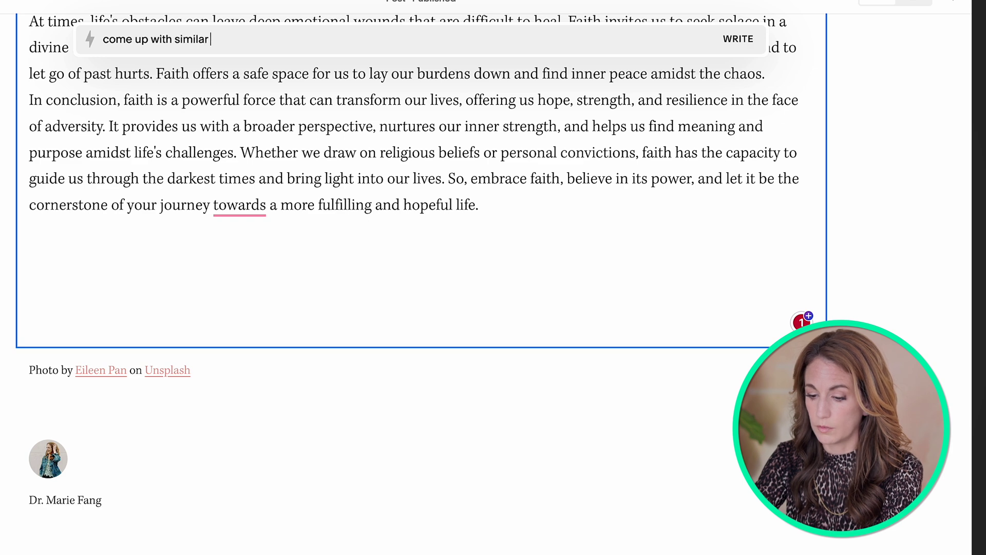
pyautogui.write('s')
pyautogui.press('Return')
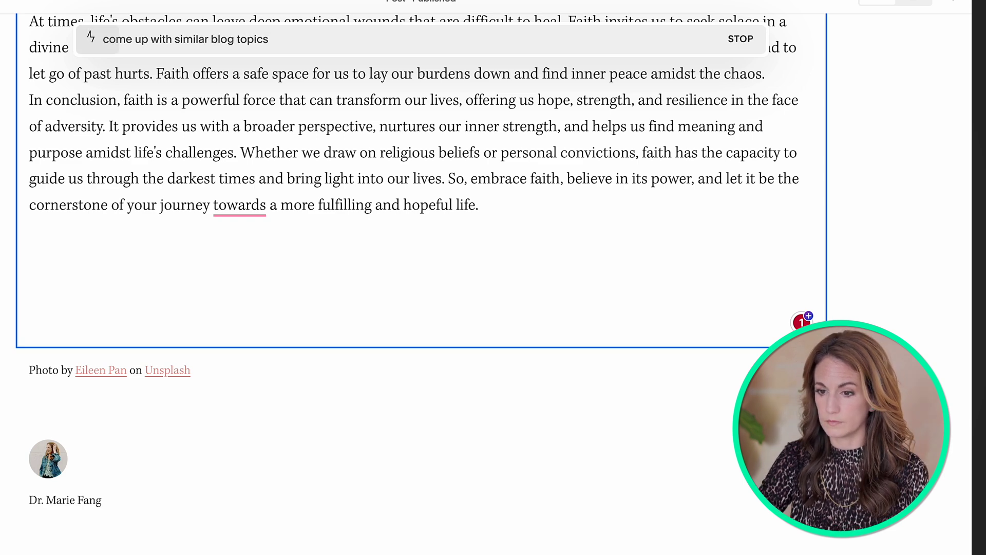
pyautogui.scroll(15, 520, 303)
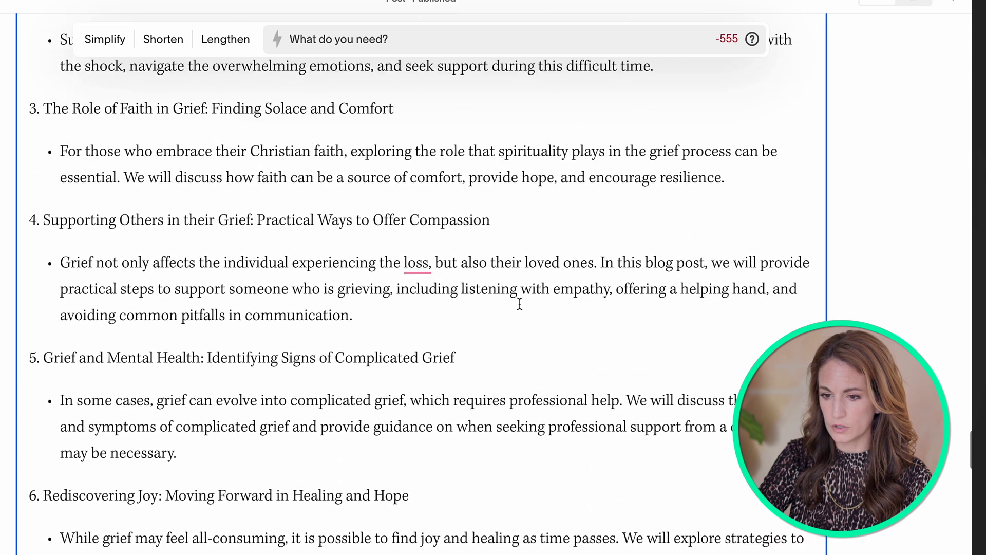
# Step: Select the generated 'Navigating Grief: Healing and Hope in the Midst of Loss' title line
pyautogui.click(31, 180)
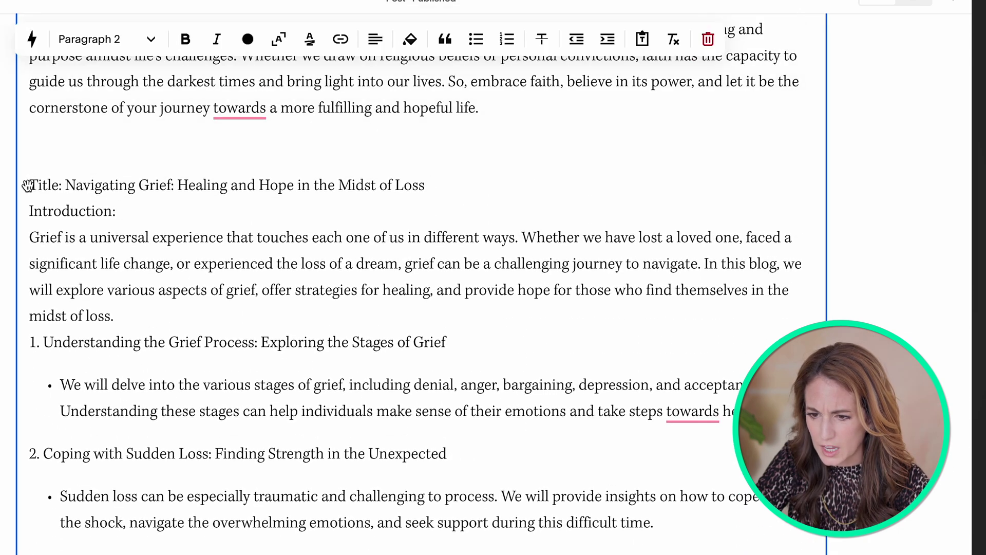
pyautogui.moveTo(32, 185); pyautogui.dragTo(425, 186)
pyautogui.scroll(-4, 426, 186)
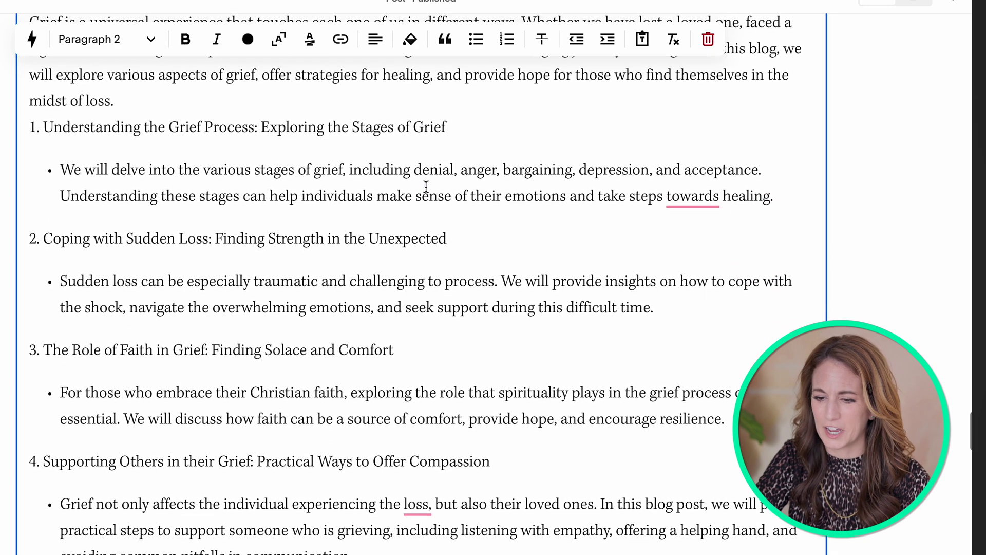
pyautogui.scroll(-8, 283, 279)
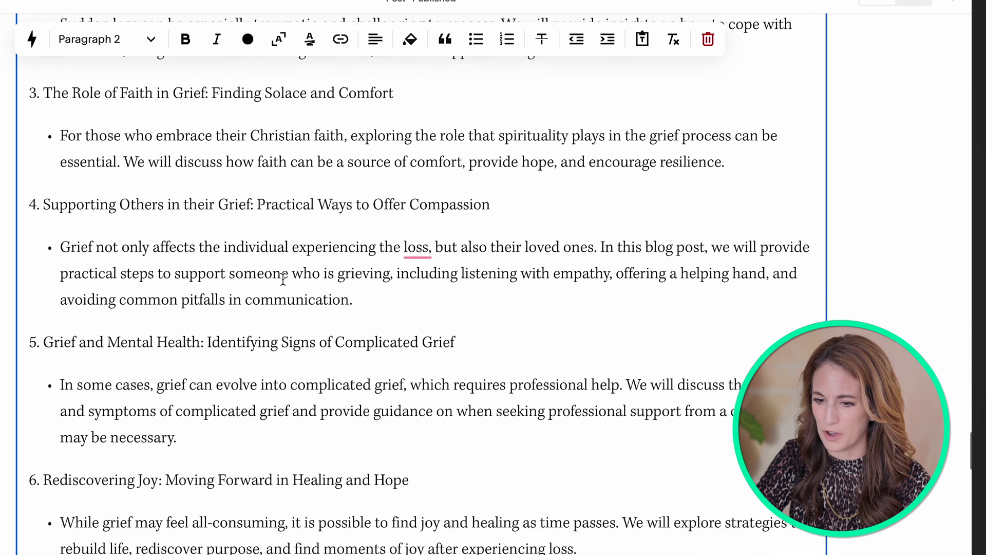
pyautogui.scroll(-2, 283, 279)
pyautogui.scroll(11, 283, 279)
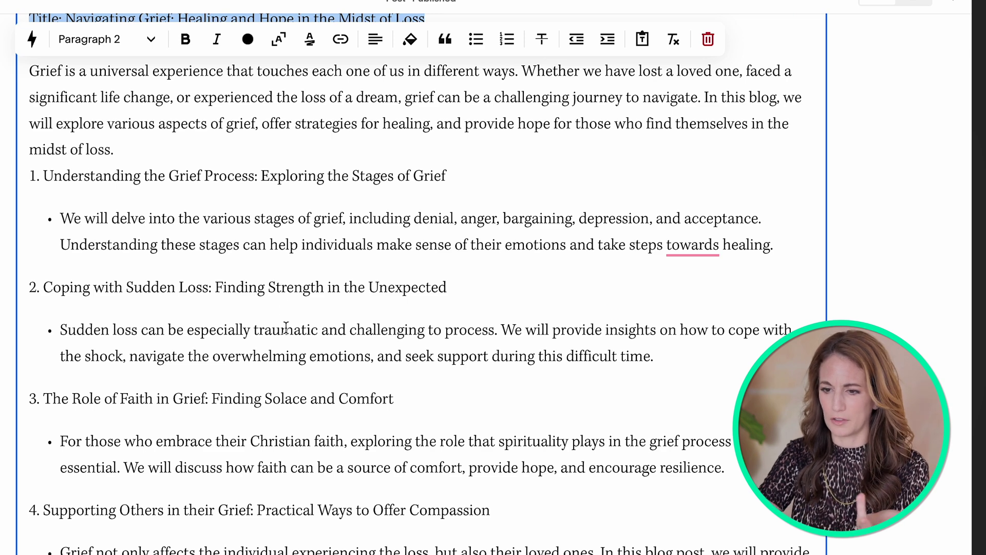
pyautogui.scroll(3, 286, 327)
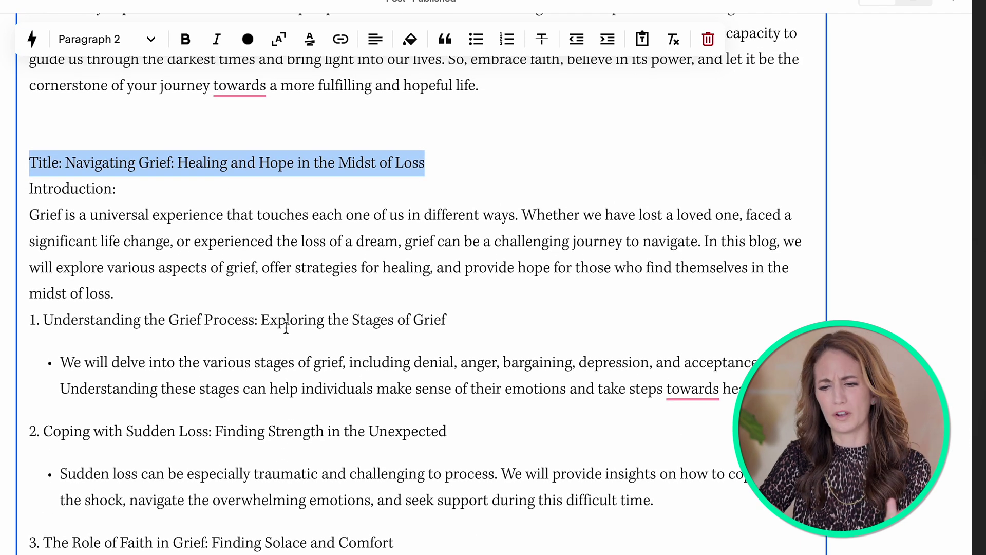
pyautogui.click(62, 162)
pyautogui.moveTo(46, 162); pyautogui.dragTo(424, 170)
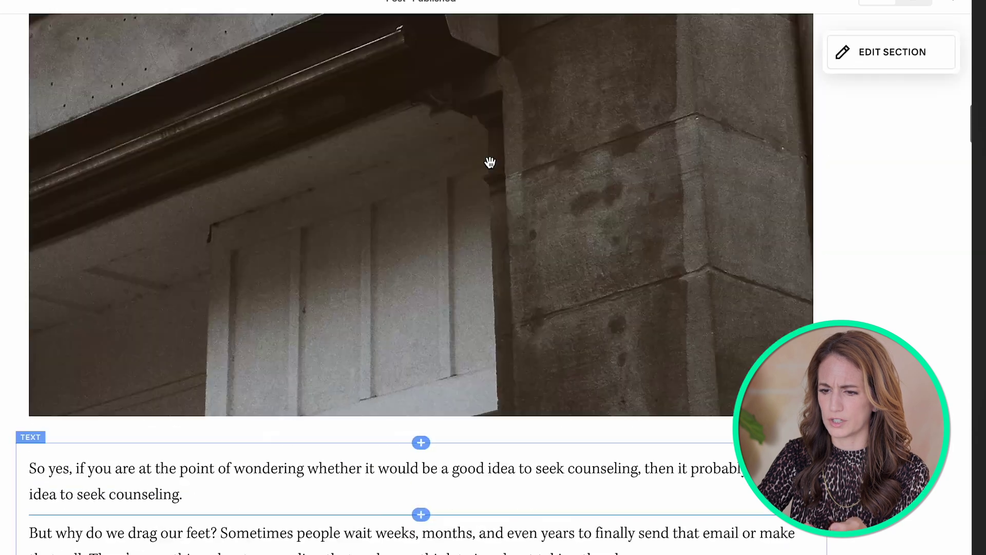
pyautogui.scroll(15, 490, 163)
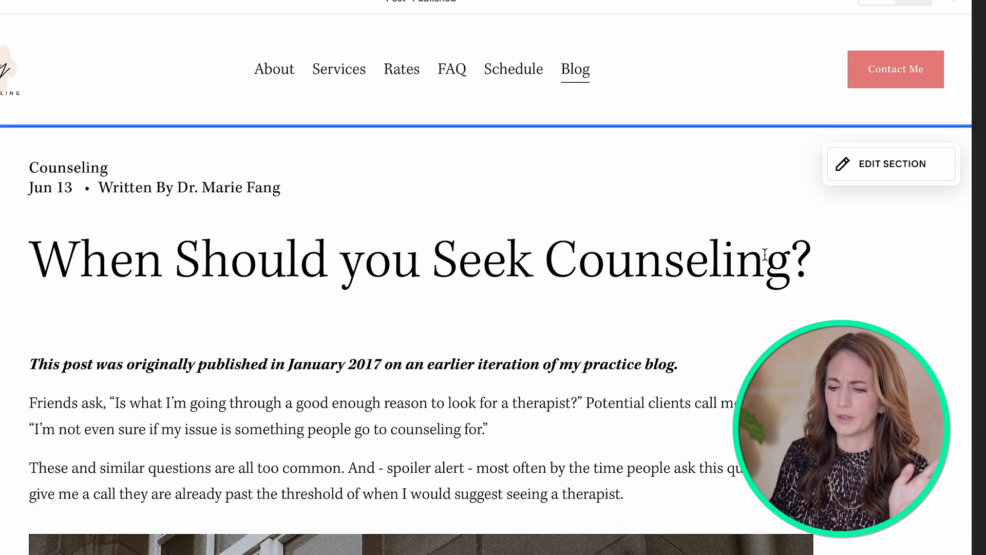
pyautogui.scroll(-20, 411, 277)
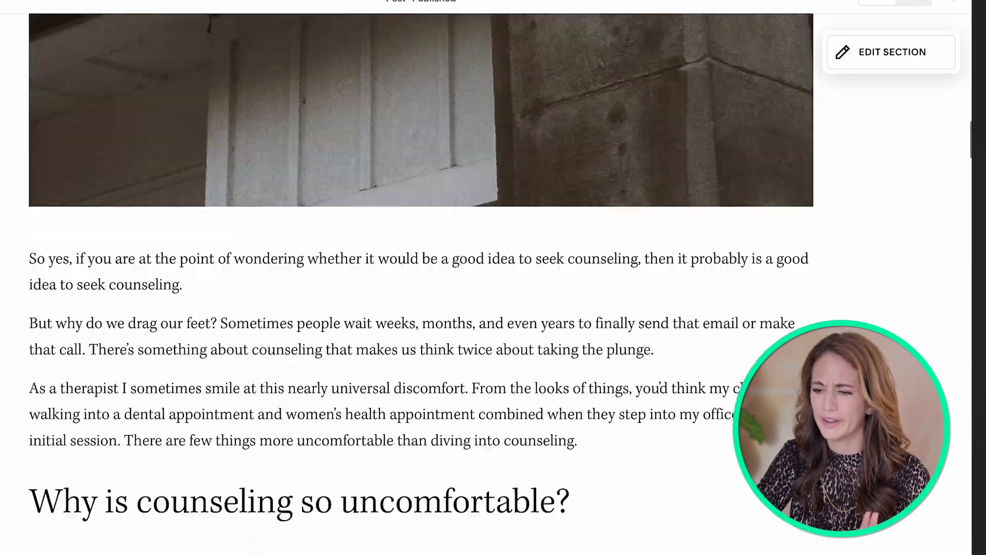
pyautogui.scroll(4, 411, 277)
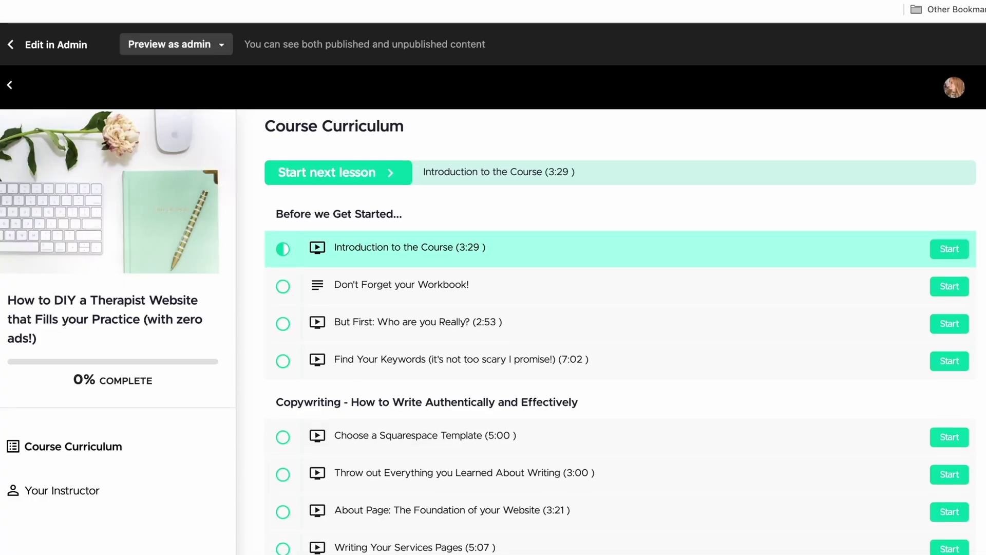
pyautogui.scroll(-3, 620, 337)
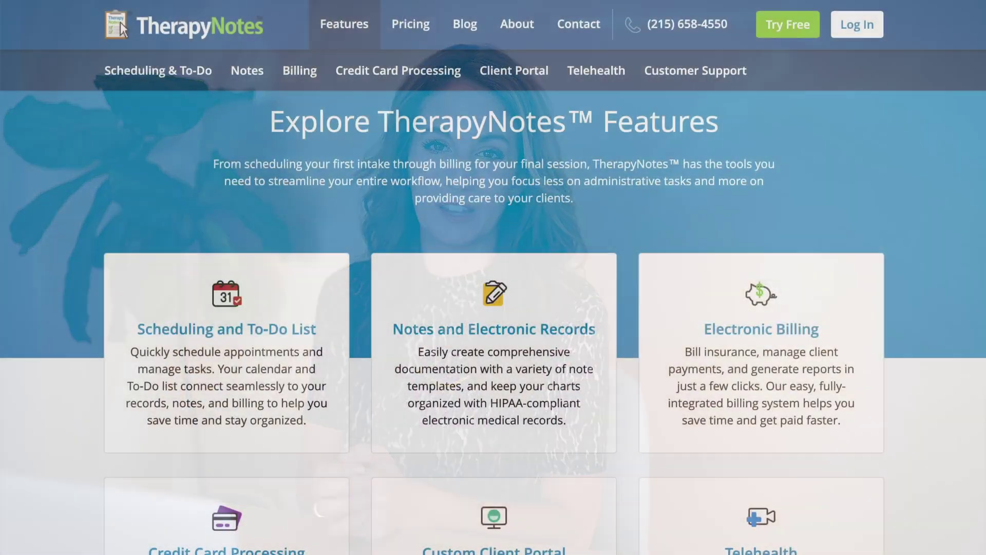
# Step: Start and join the telehealth video session for the 1 PM appointment
pyautogui.scroll(-3, 120, 23)
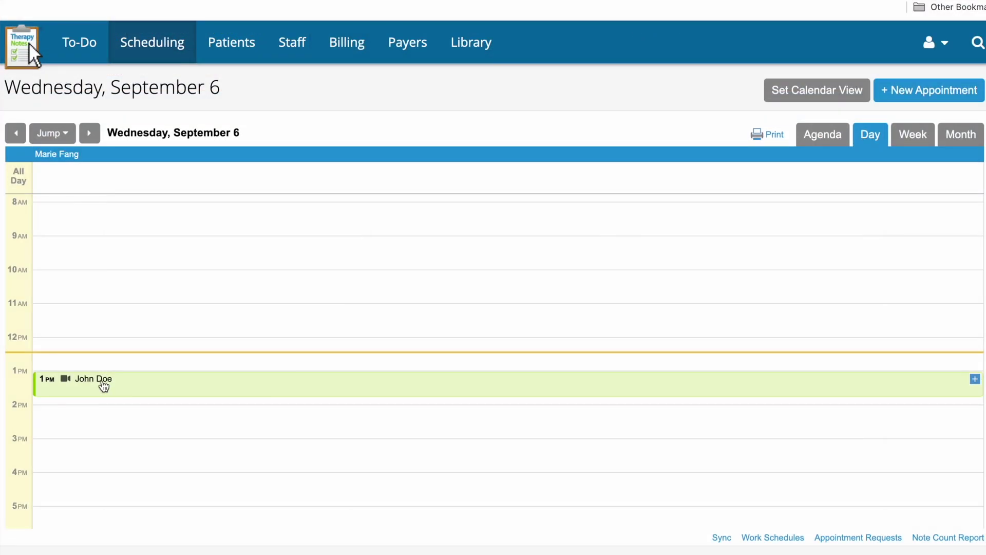
pyautogui.click(101, 380)
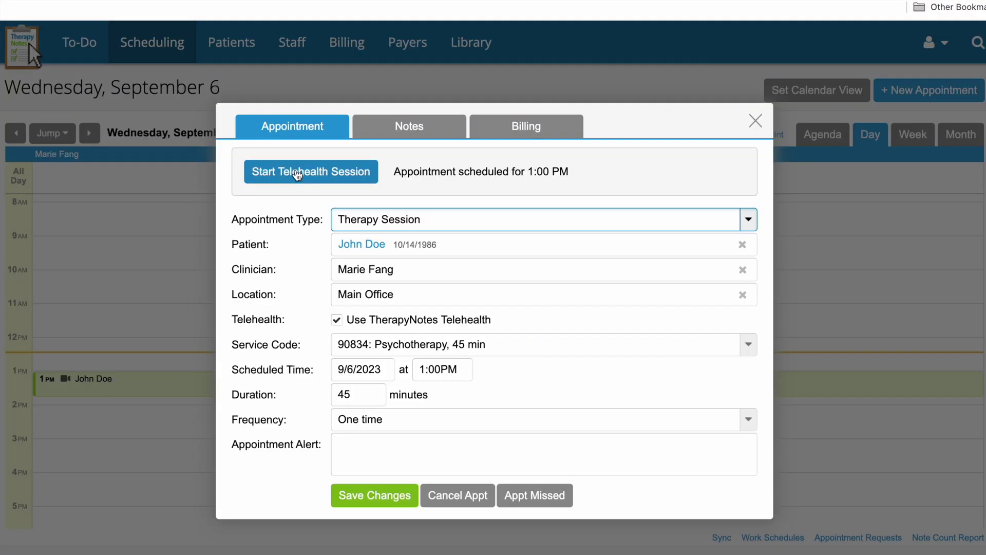
pyautogui.click(296, 173)
pyautogui.click(323, 483)
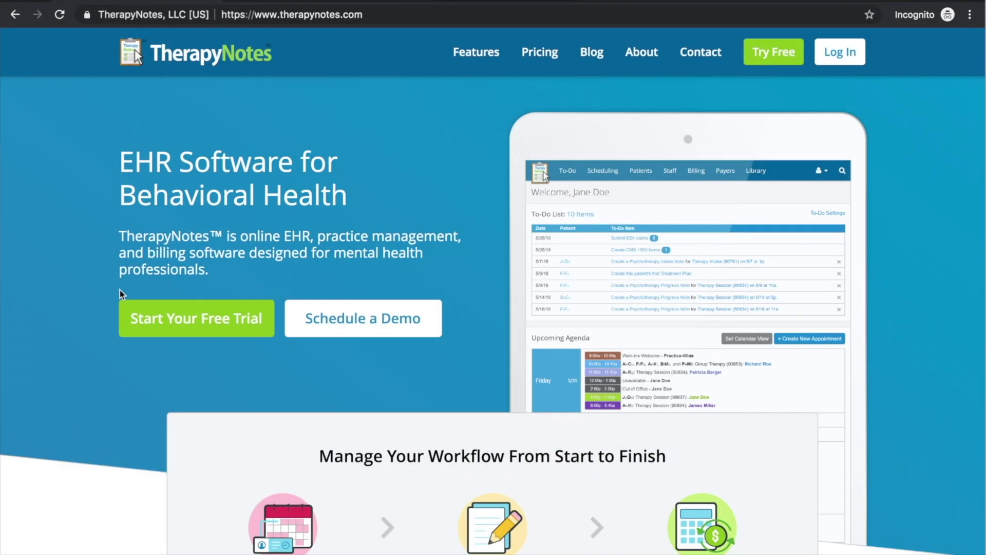
# Step: Begin the free trial, entering practice name 'Private Practice Skills', zip code, phone number and e-mail
pyautogui.click(165, 325)
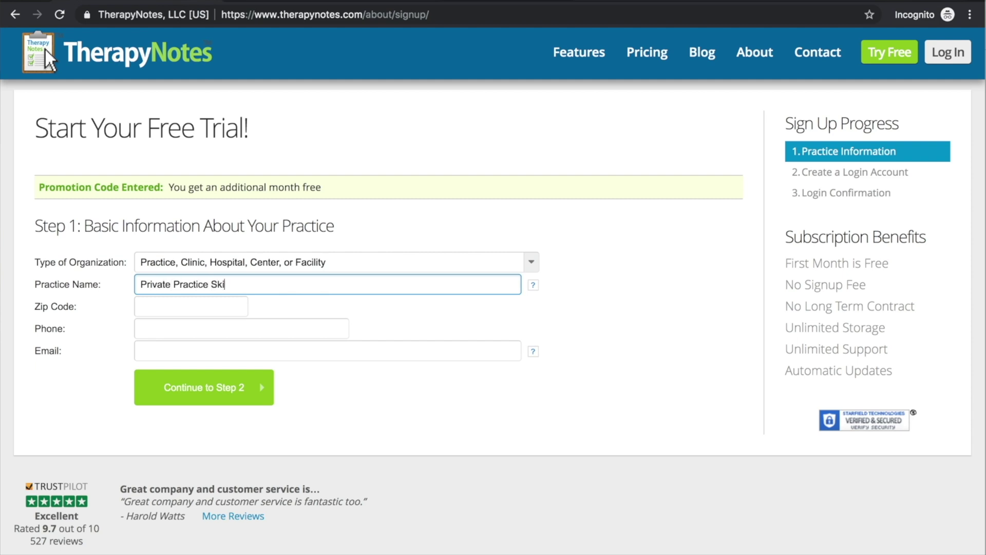
pyautogui.write('lls')
pyautogui.press('Tab')
pyautogui.write('95126')
pyautogui.press('Tab')
pyautogui.press('Tab')
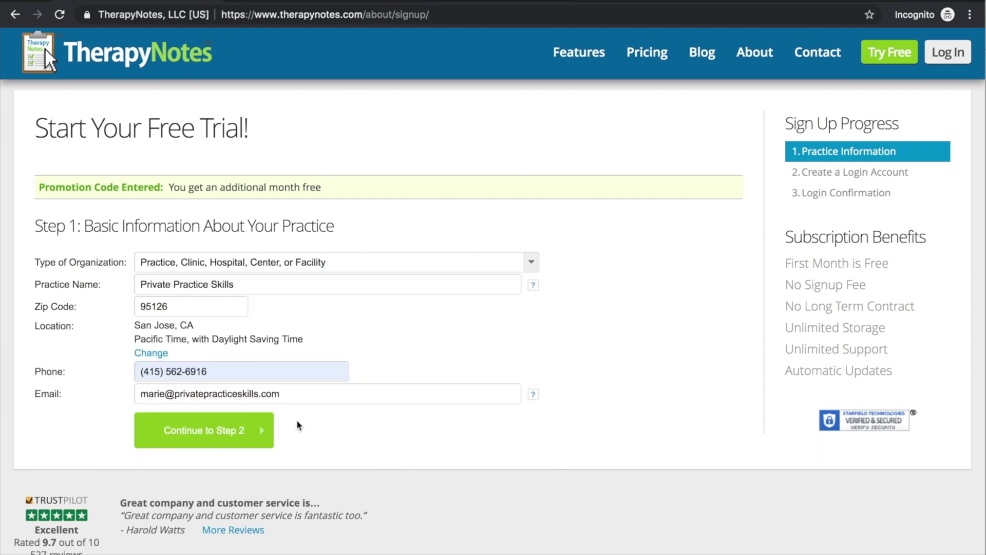